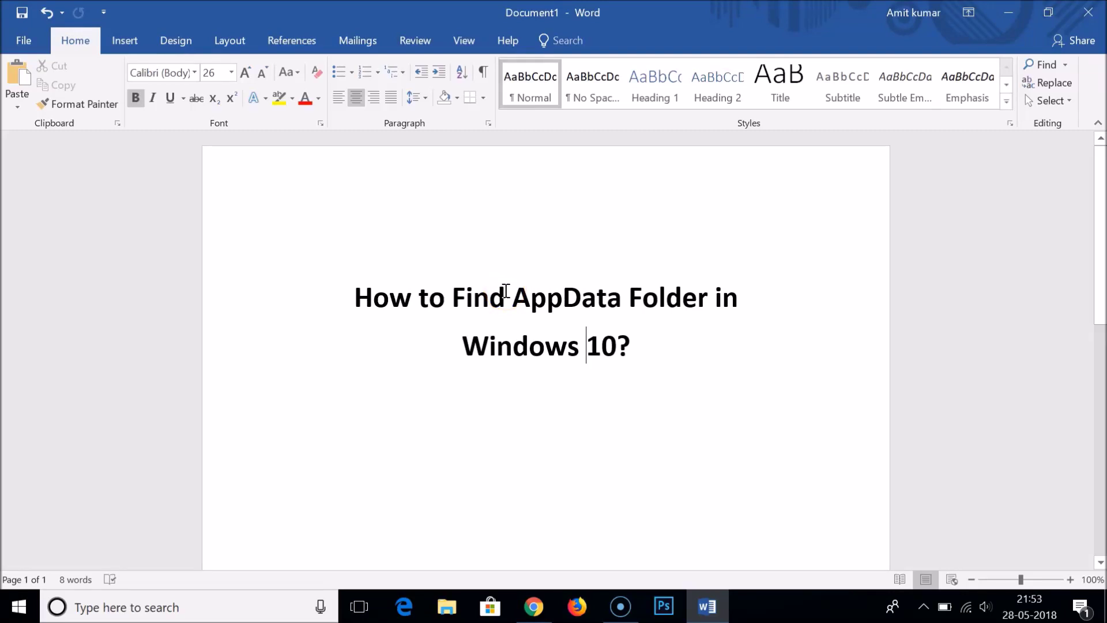
Highlight 'AppData' in the document title, then minimise the Word window to the desktop.
drag(518, 296, 613, 299)
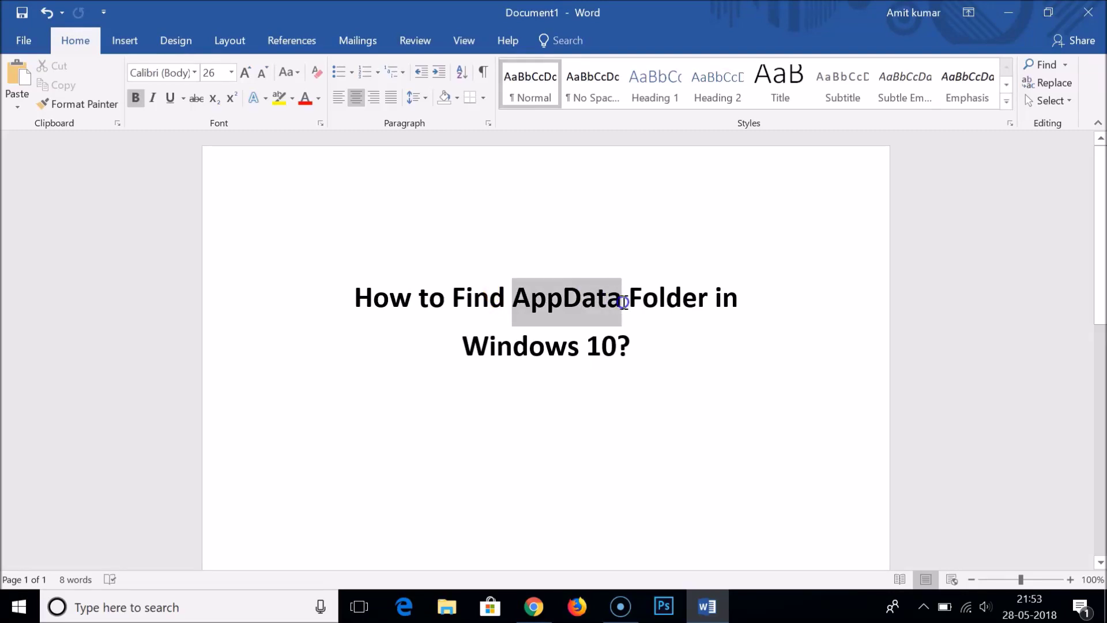
click(562, 349)
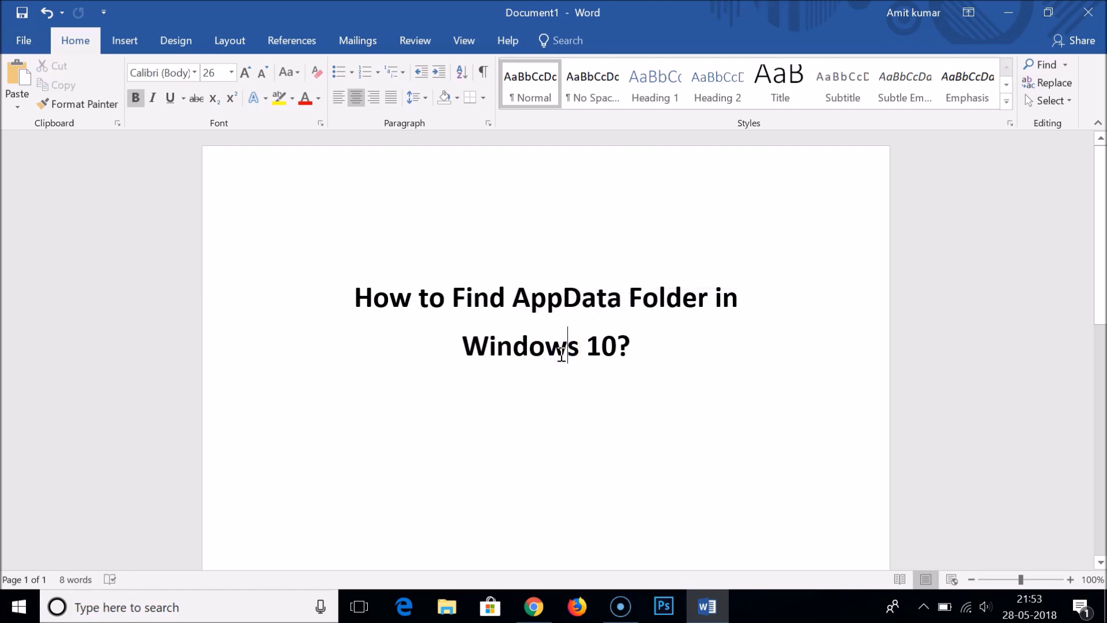
click(583, 316)
click(1018, 2)
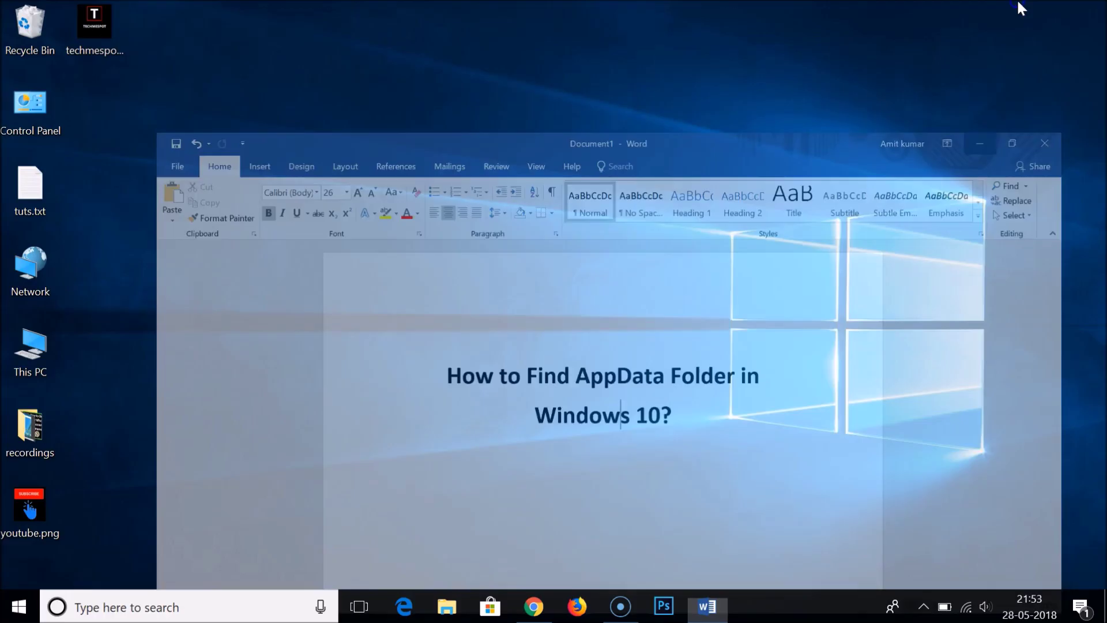
Navigate This PC > Windows (C:) > Users > HP, whose 16 folders exclude AppData.
click(520, 227)
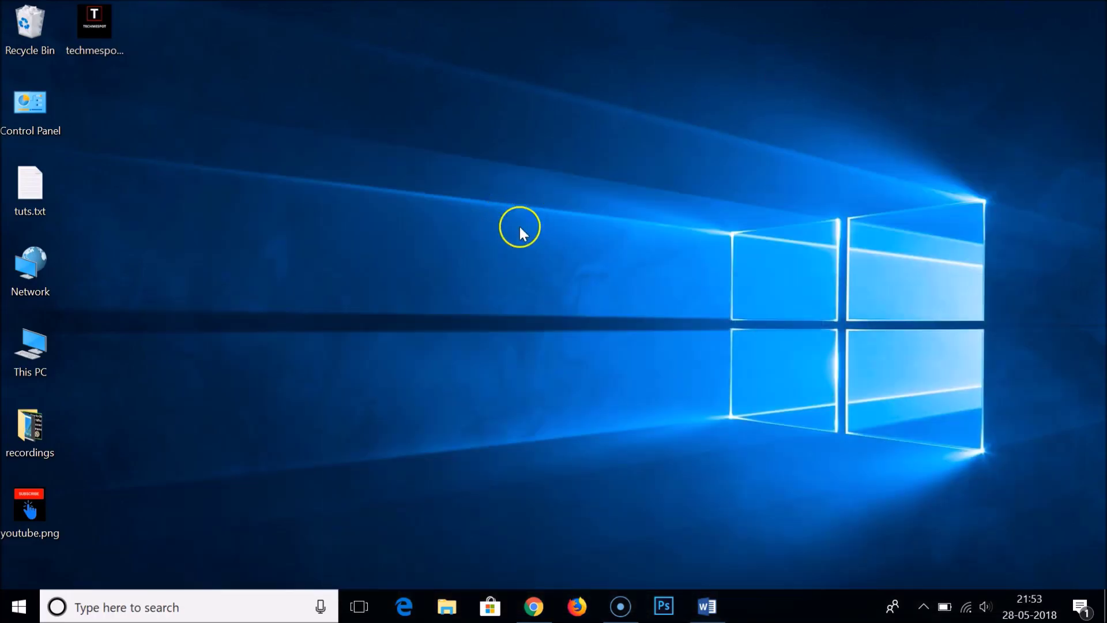
double_click(43, 348)
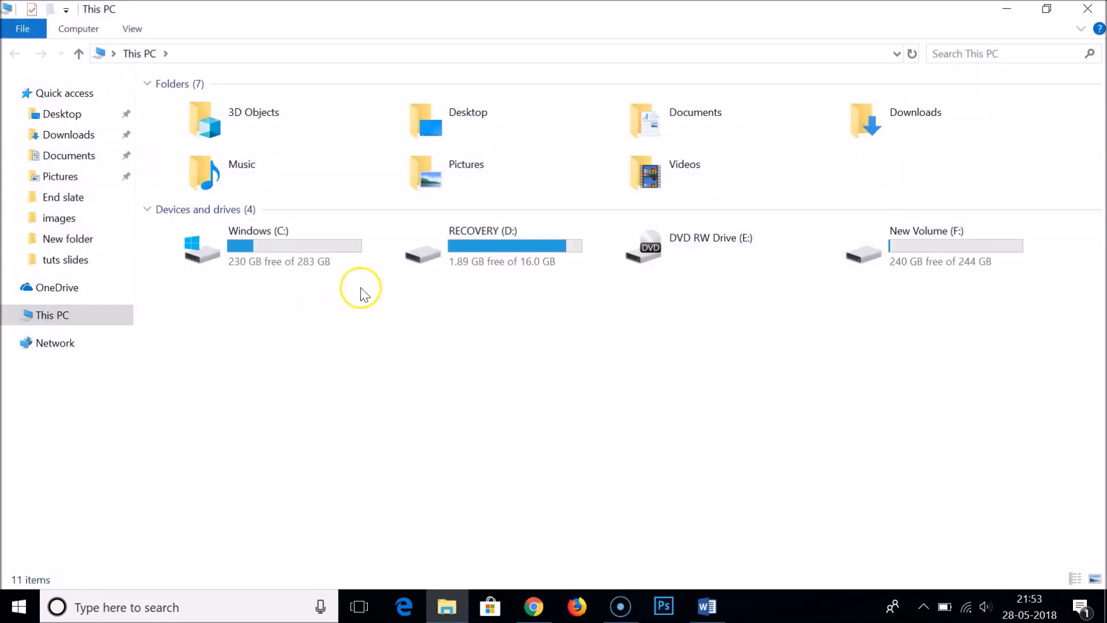
mouse_move(292, 257)
double_click(292, 257)
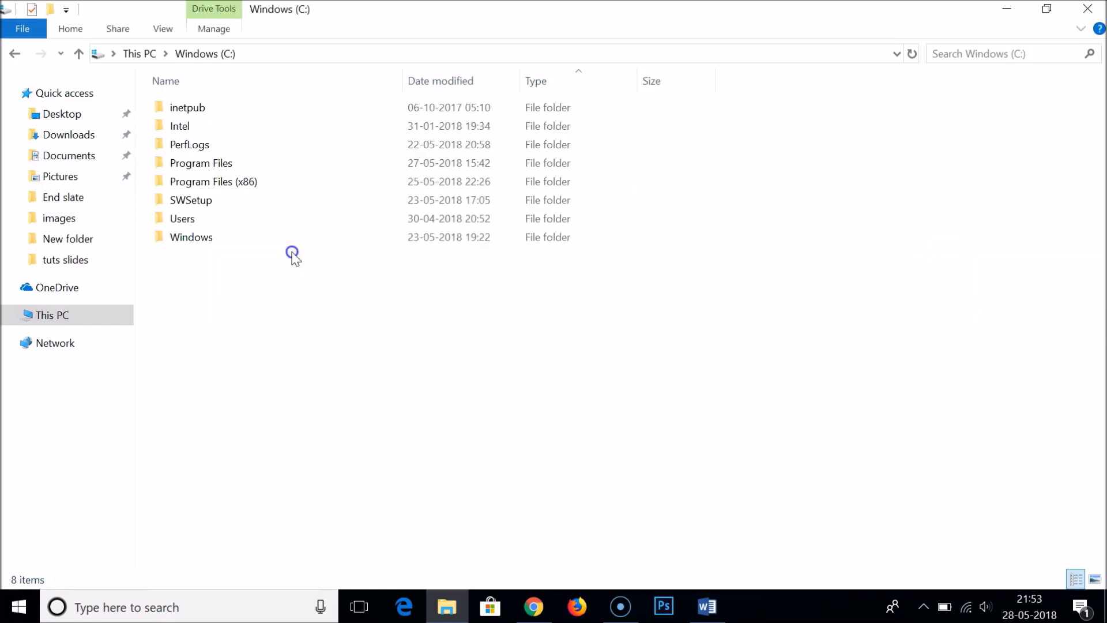
double_click(182, 219)
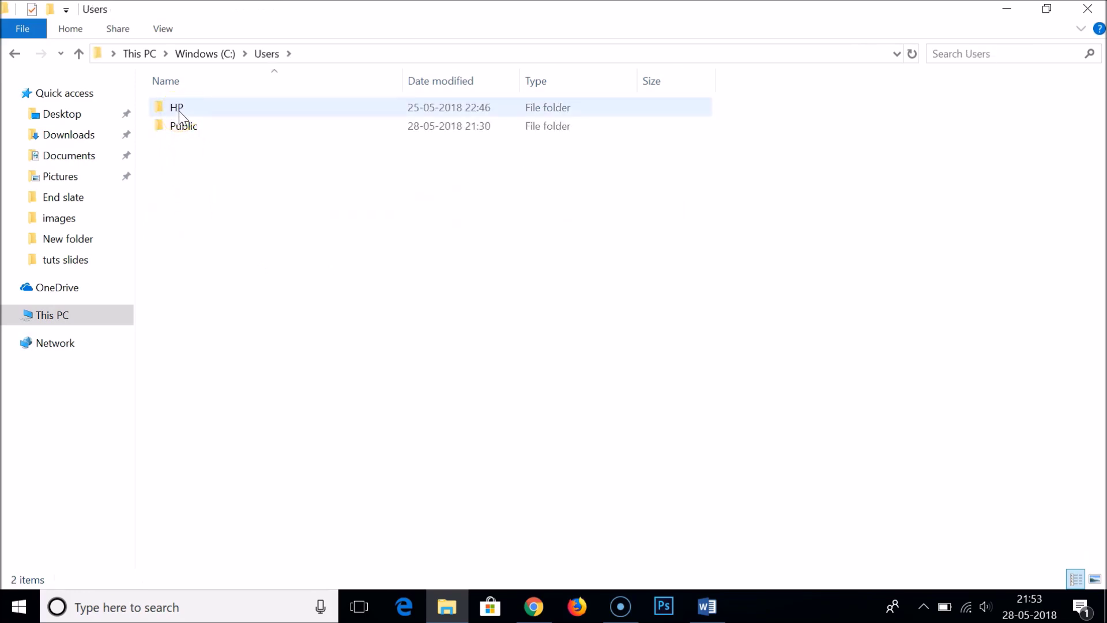
click(201, 190)
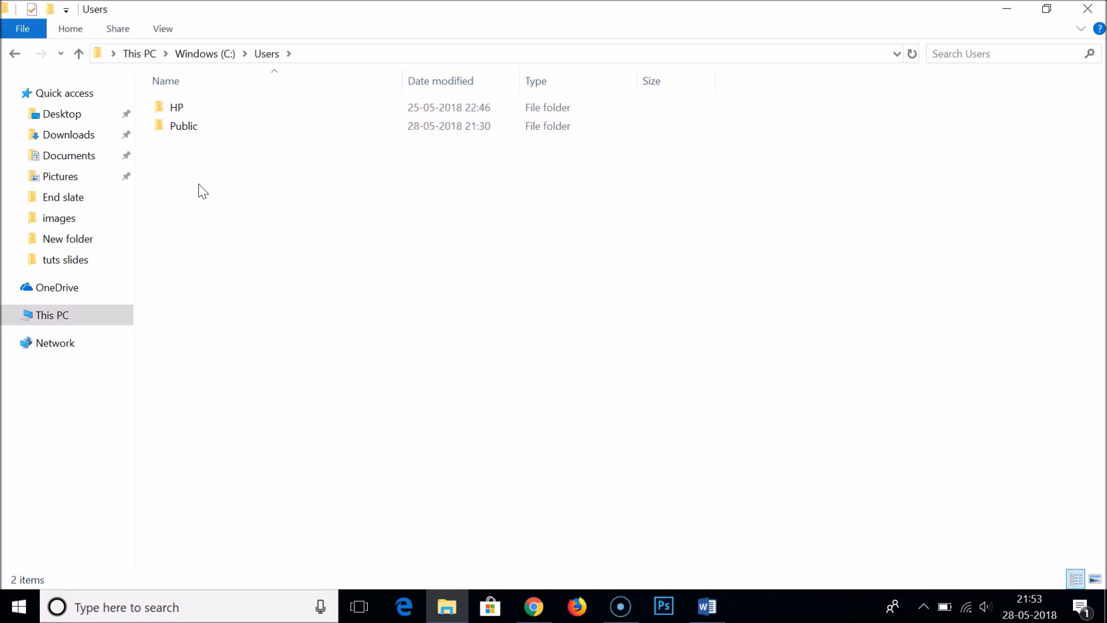
click(198, 114)
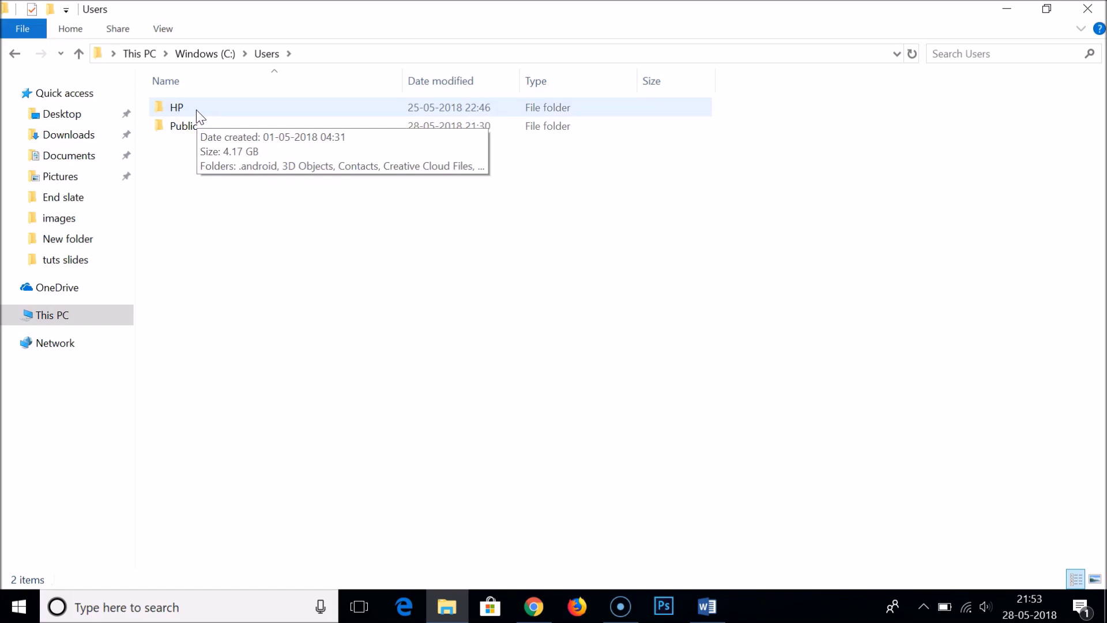
double_click(196, 110)
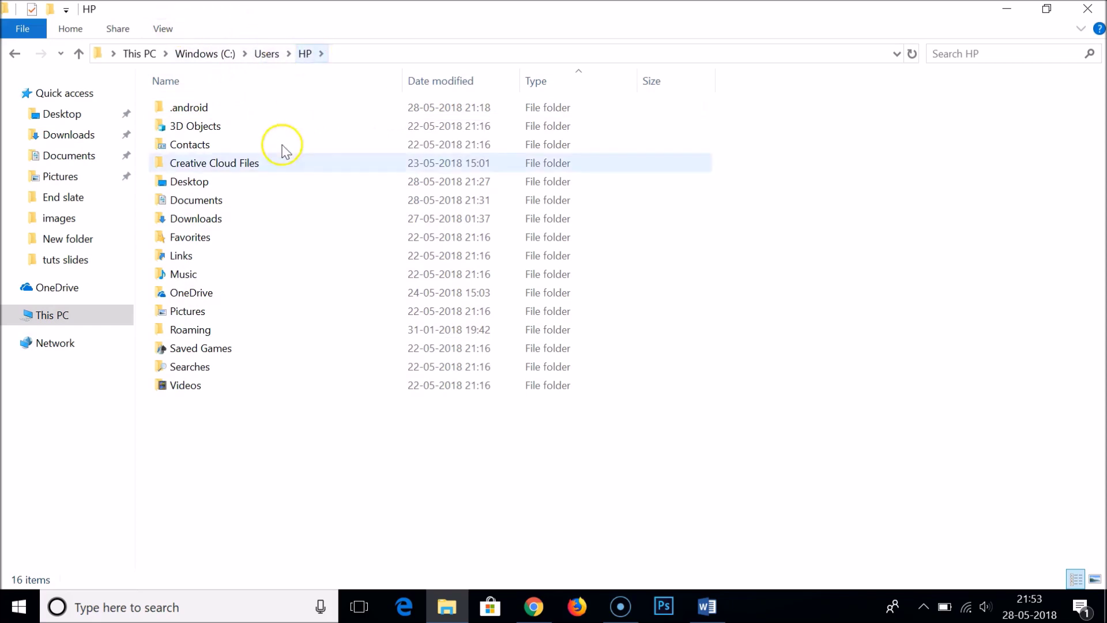
click(164, 29)
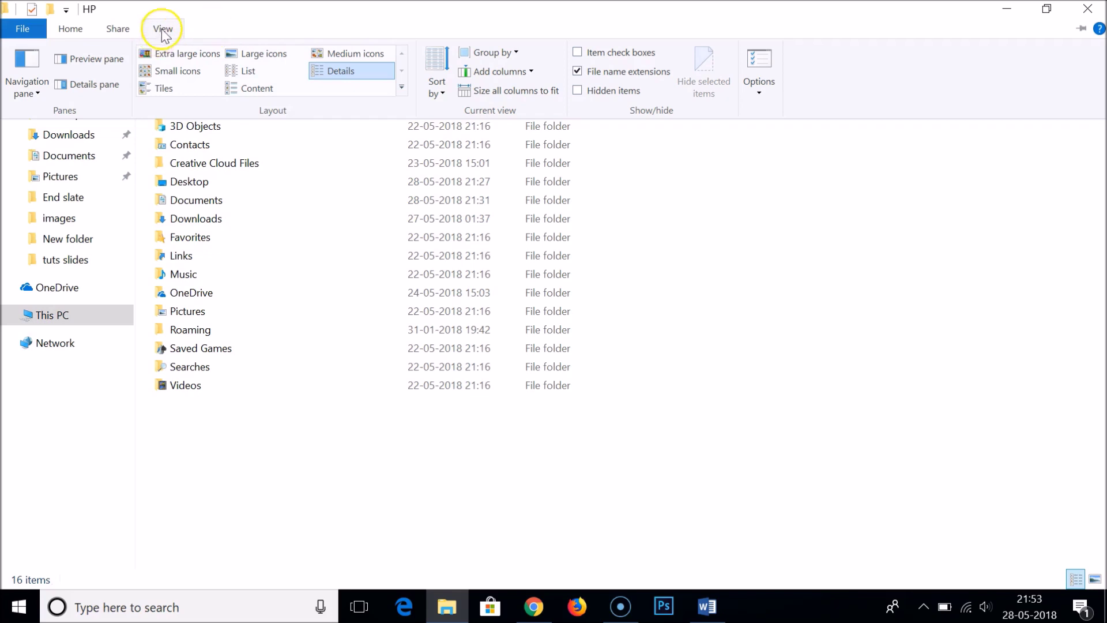
Turn on Hidden items, open AppData, then return to the HP folder.
click(579, 92)
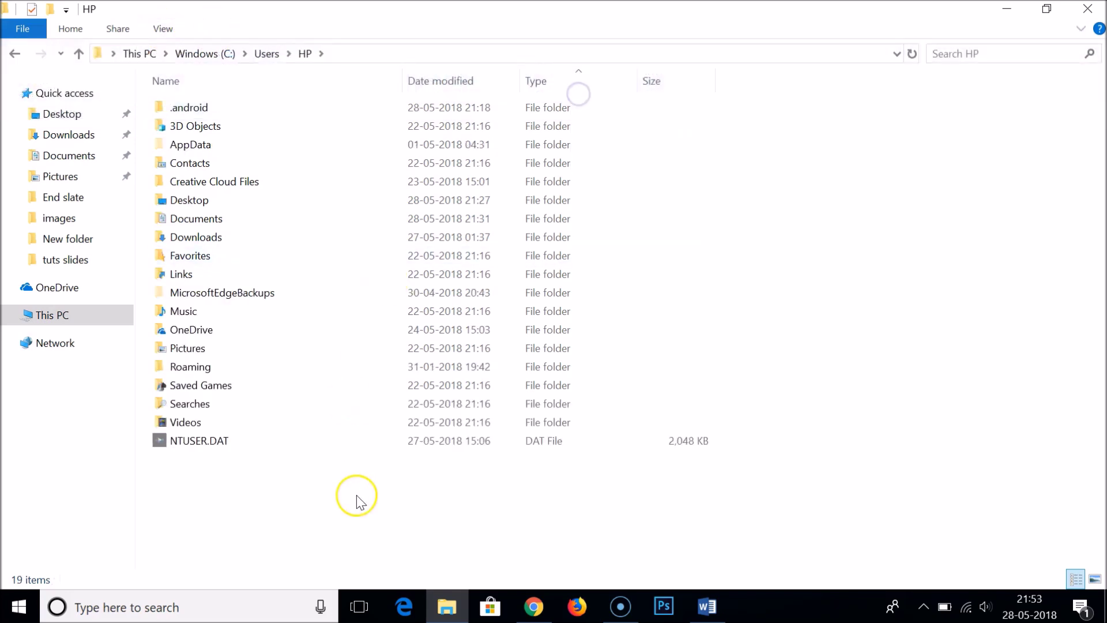
double_click(196, 144)
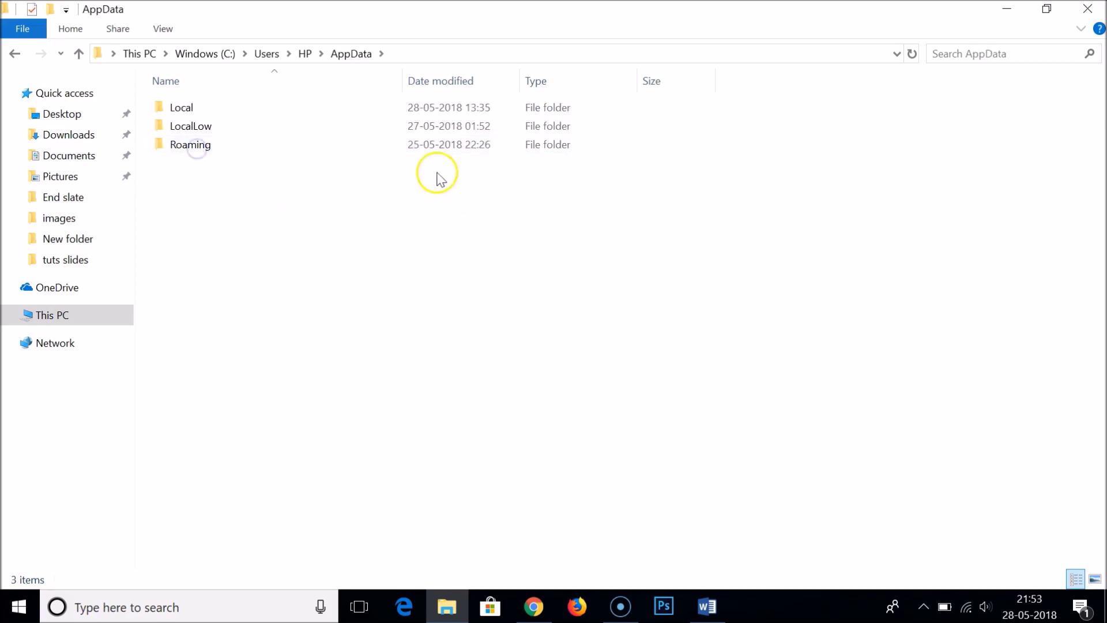
click(305, 53)
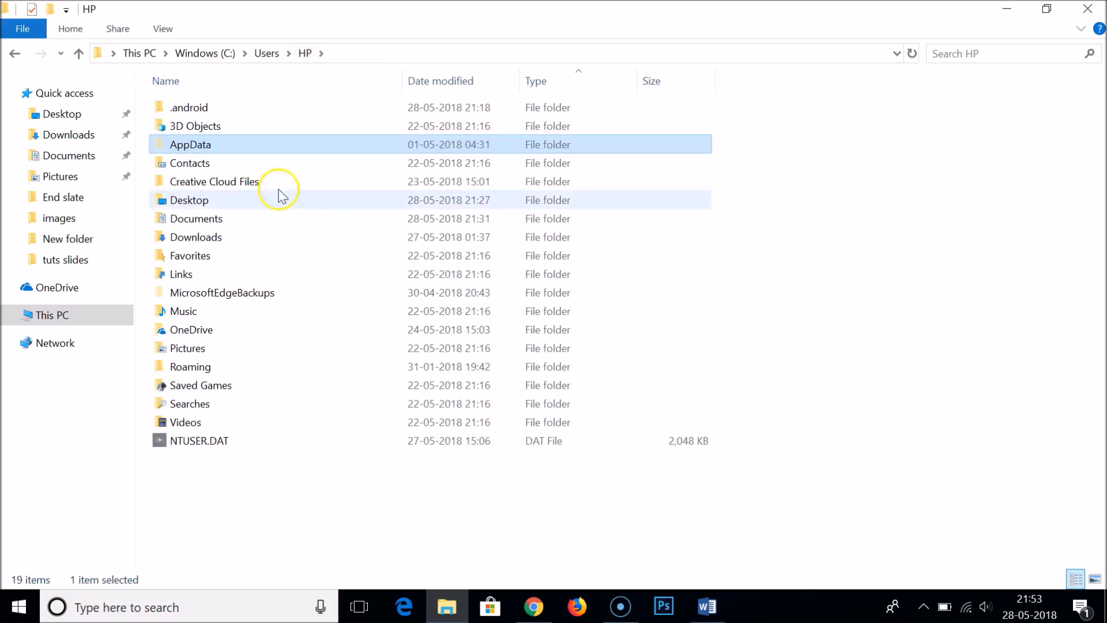
Turn Hidden items off again and show the desktop with Win+D.
click(163, 30)
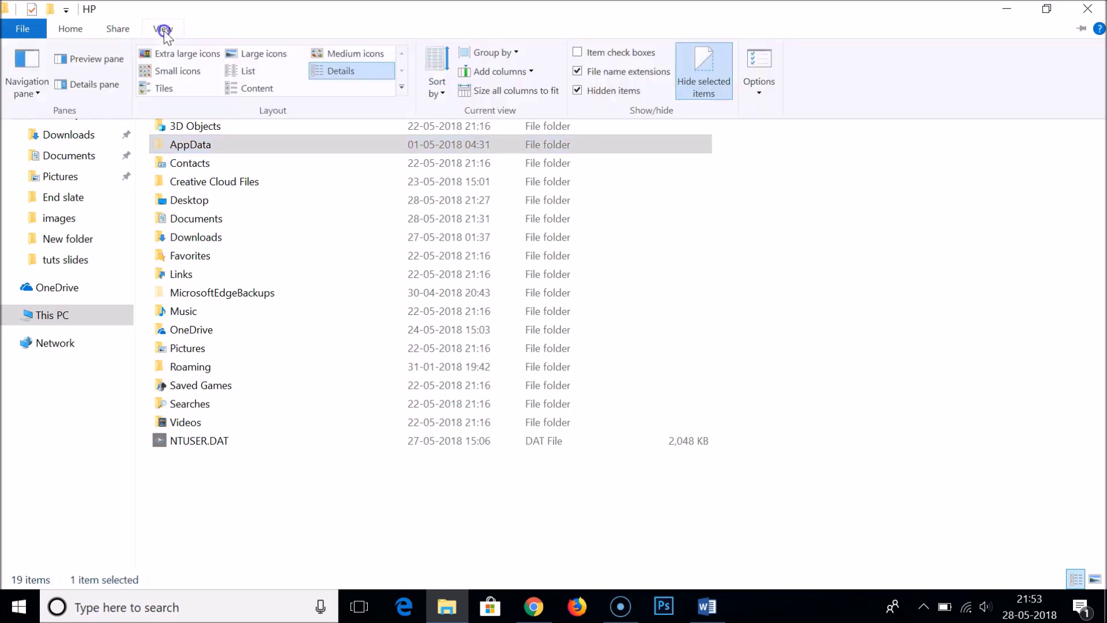
click(577, 91)
key(super+d)
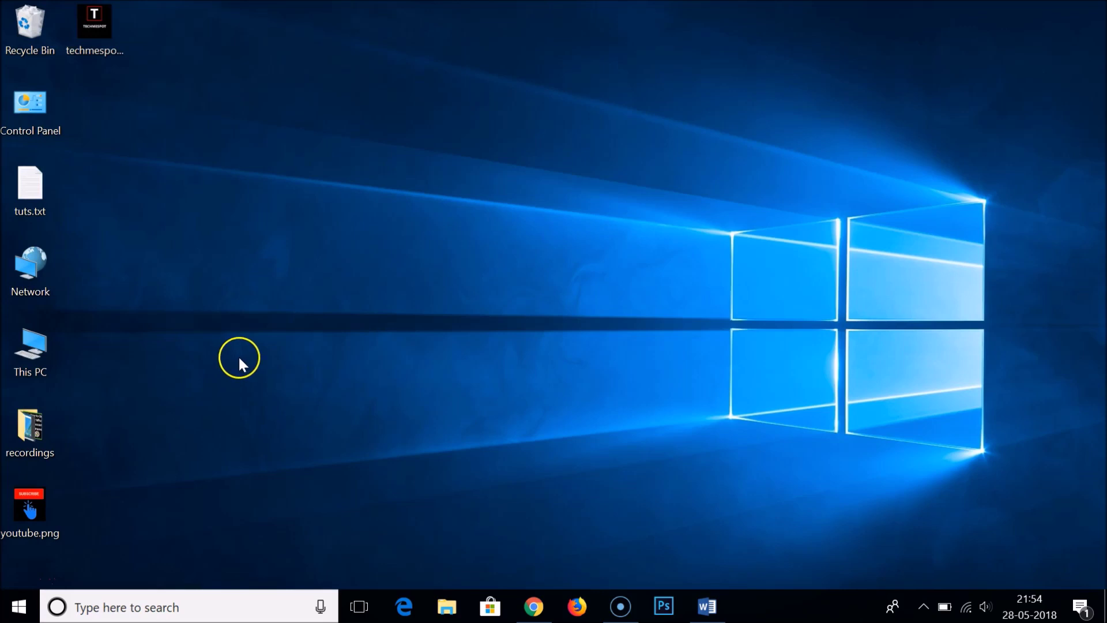
Search Windows for 'control' and open the Control Panel best match.
click(240, 606)
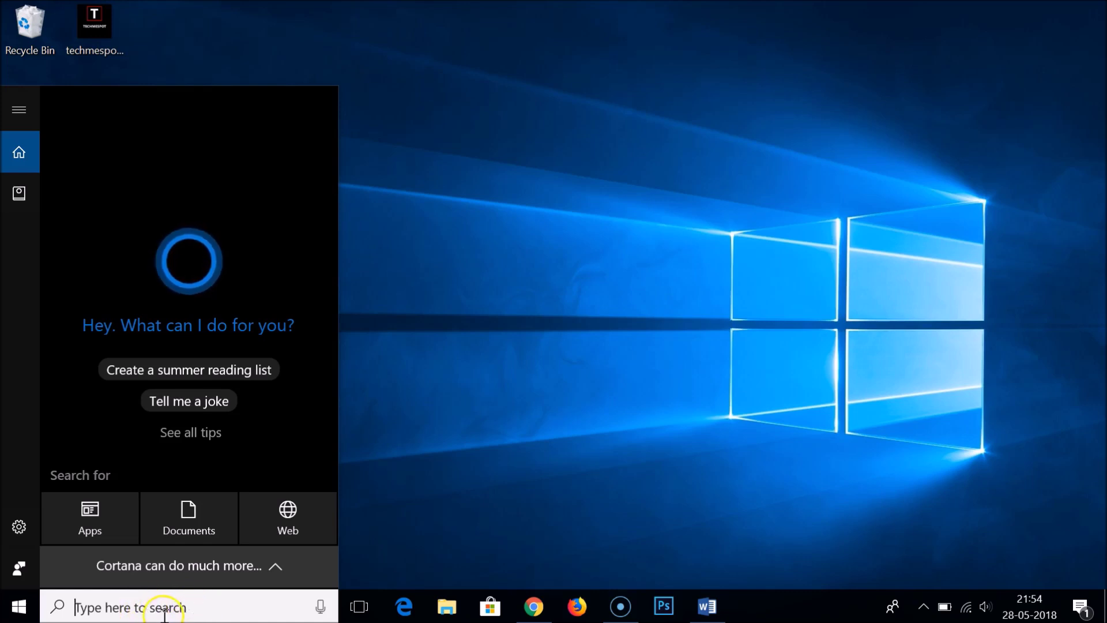
text(o)
key(BackSpace)
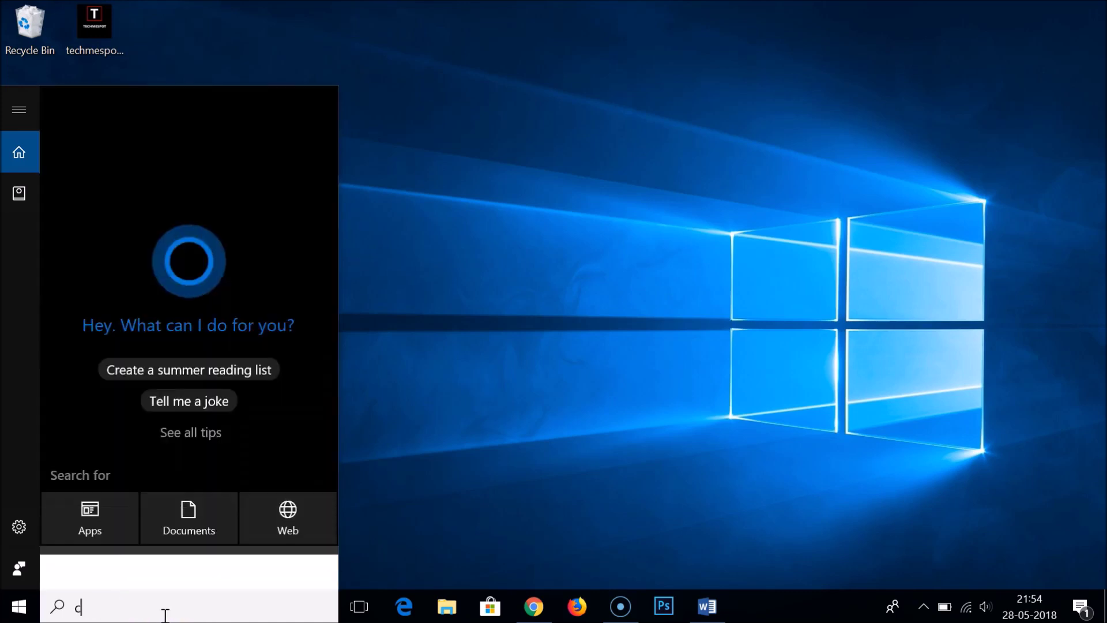
text(control)
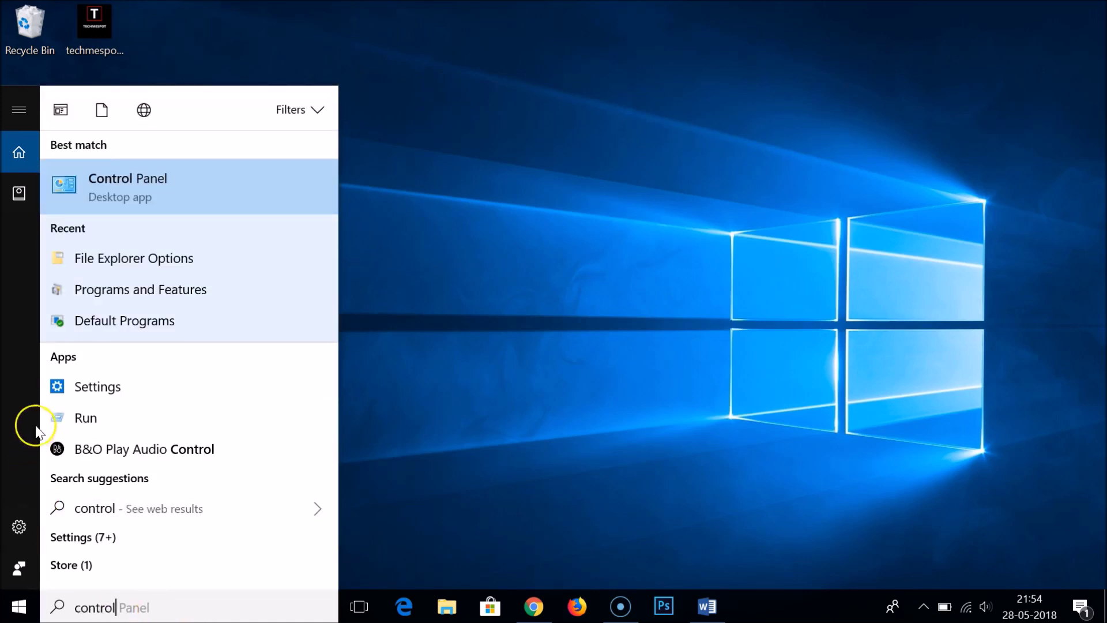
click(116, 203)
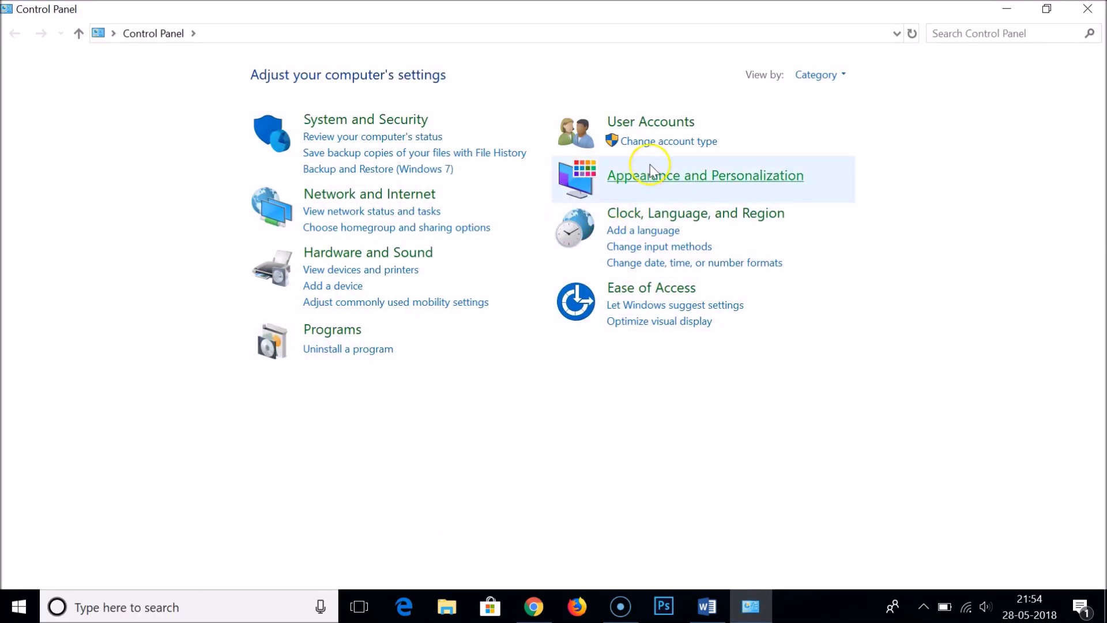
Toggle Control Panel to Large icons and back to Category, then open File Explorer Options under Appearance and Personalization.
click(825, 81)
click(845, 116)
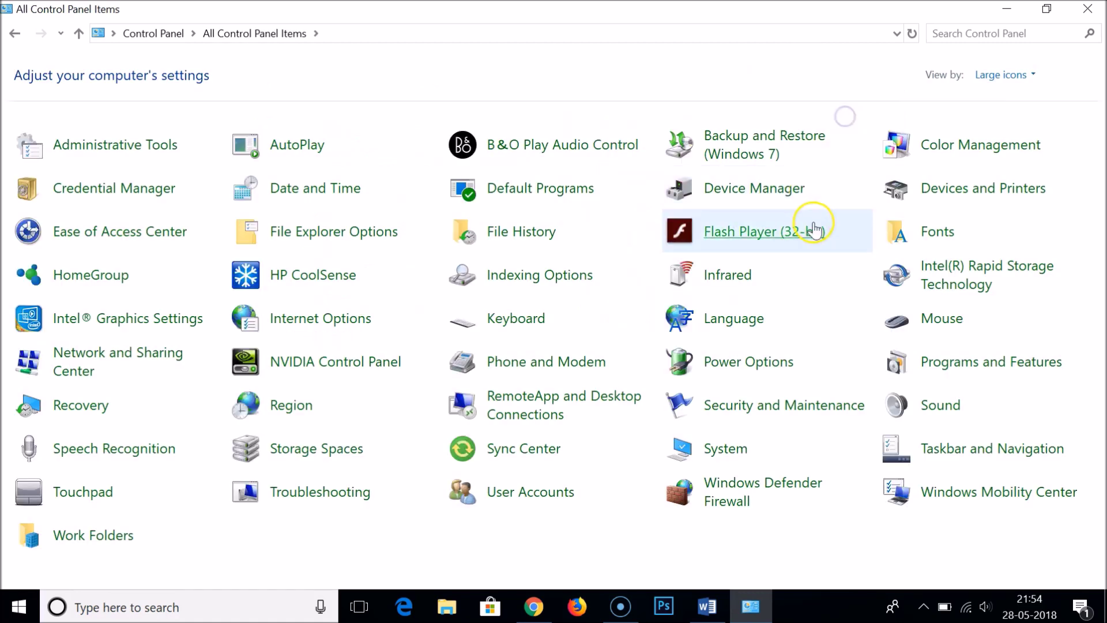
click(990, 75)
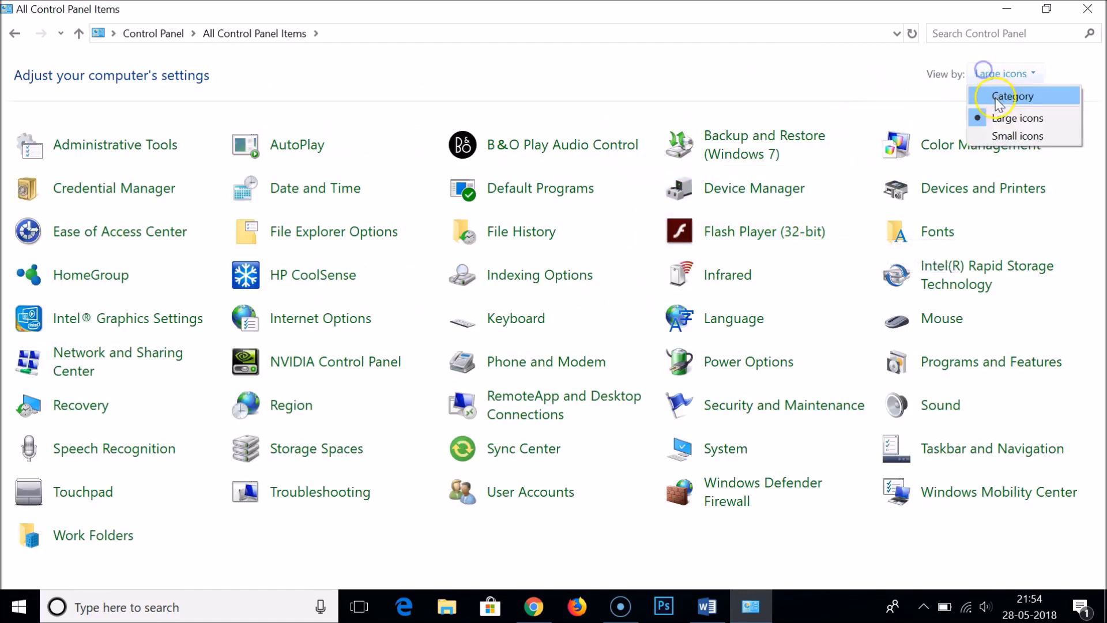
click(996, 96)
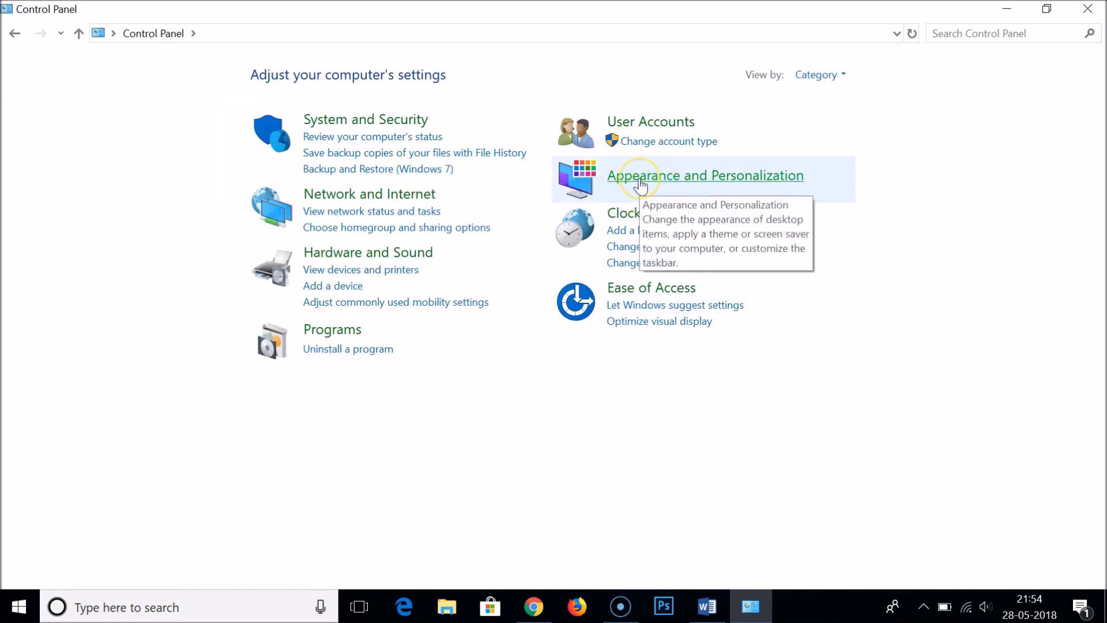
click(640, 183)
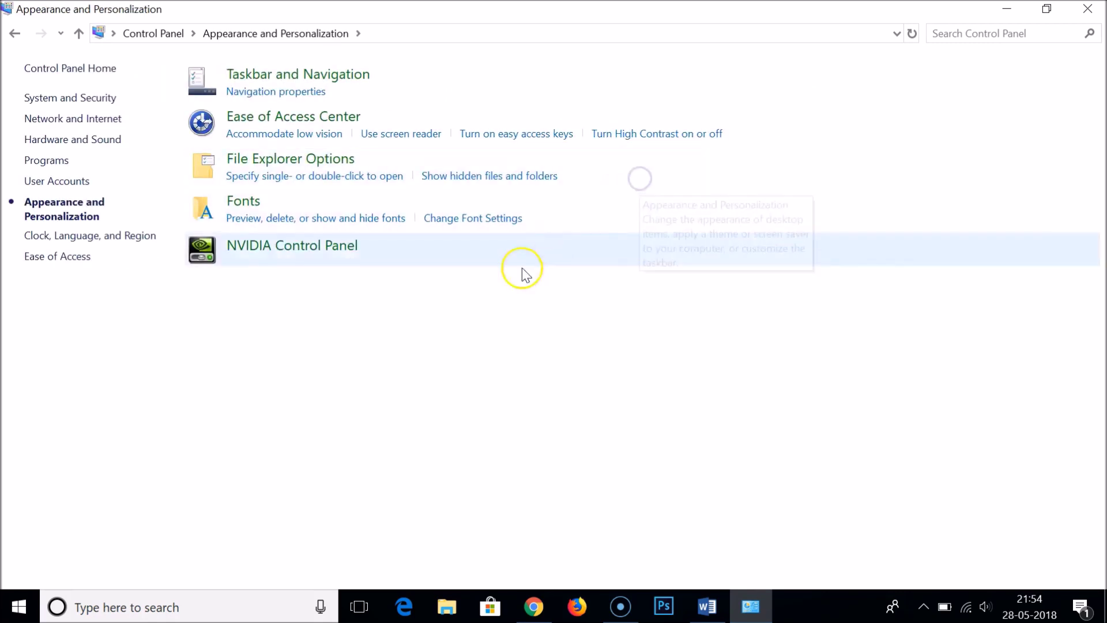
click(278, 165)
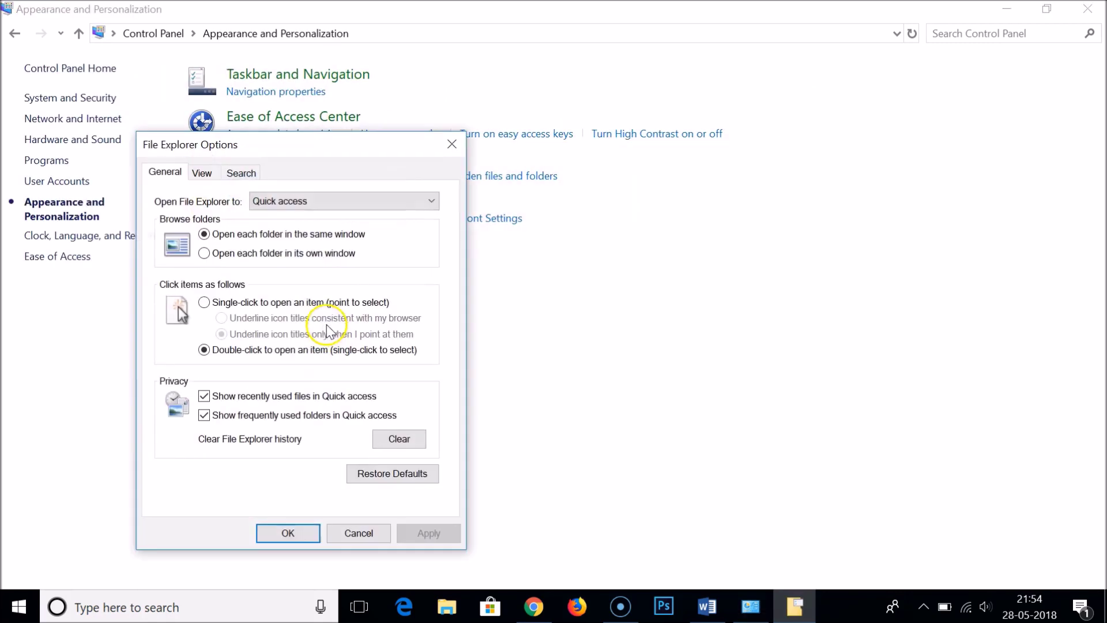
On the dialog's View tab, choose Show hidden files, folders, and drives and apply it.
drag(292, 146, 388, 128)
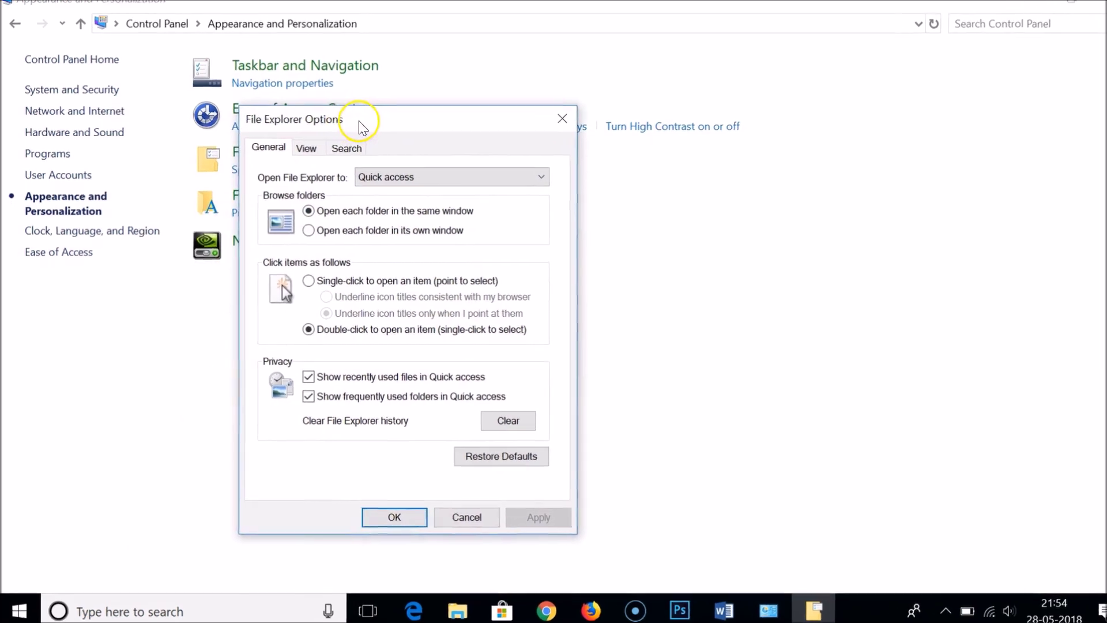
click(308, 147)
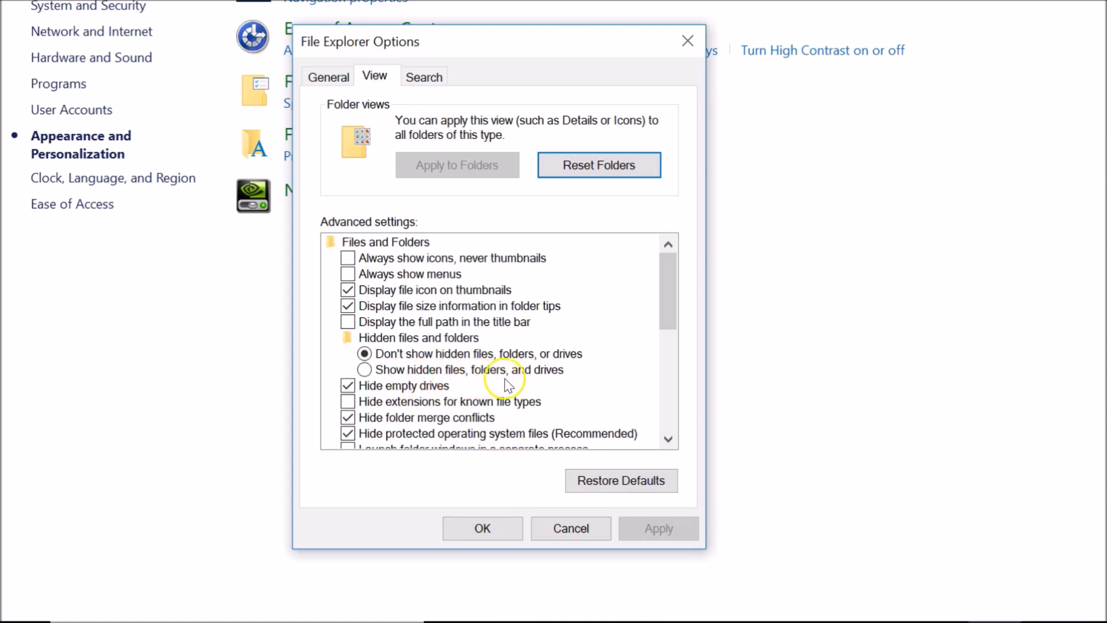
click(407, 372)
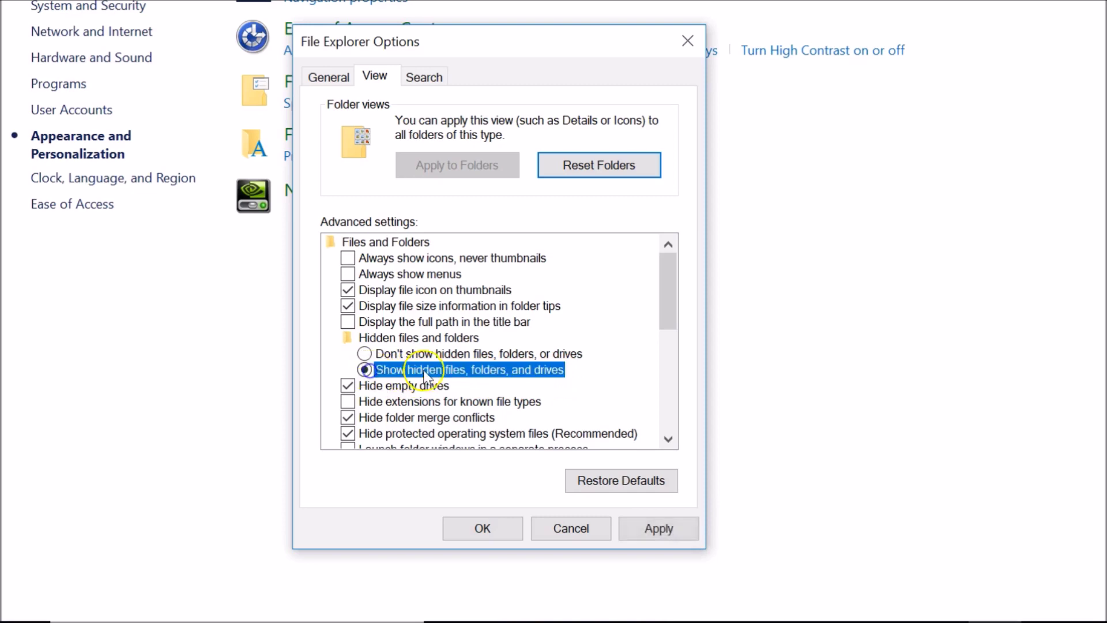
click(658, 528)
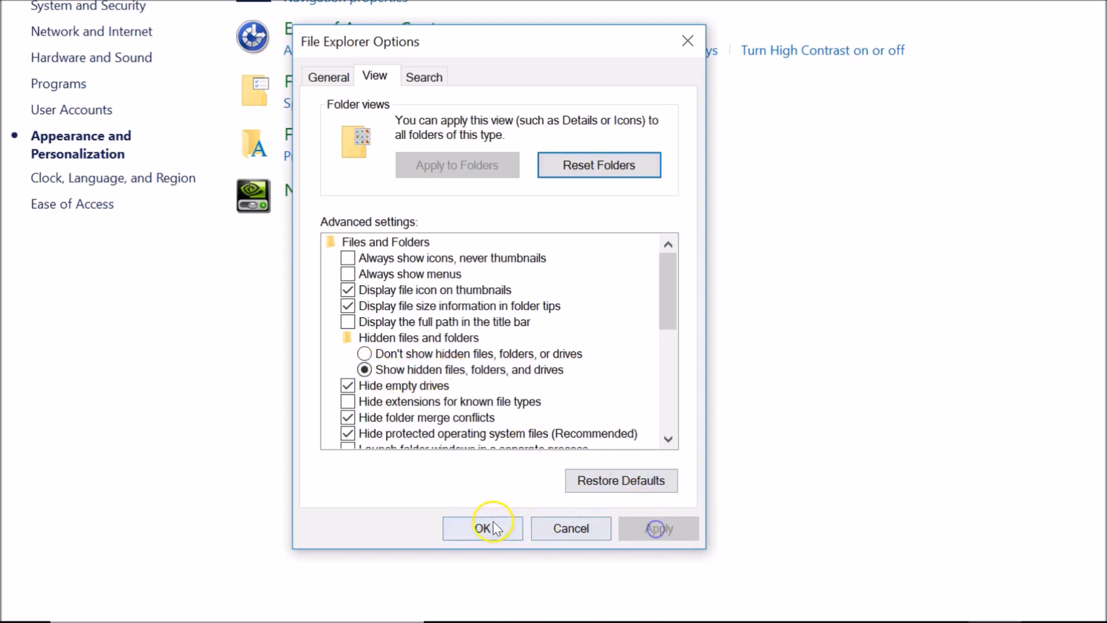
Confirm the folder options, close Control Panel, and open Windows (C:) from This PC.
click(503, 529)
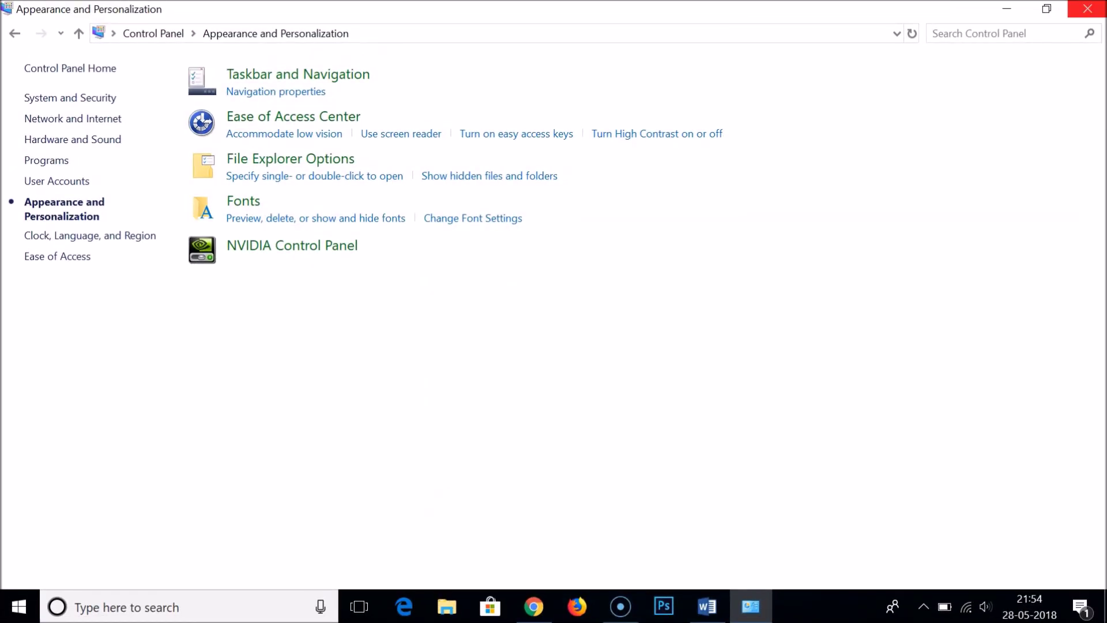
key(alt+F4)
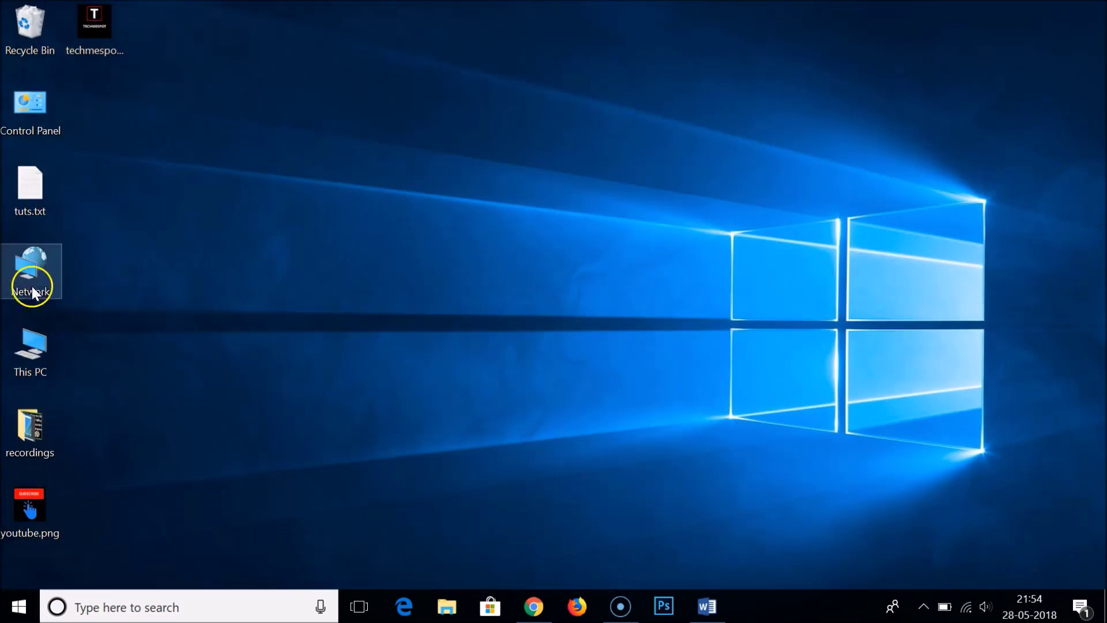
double_click(39, 348)
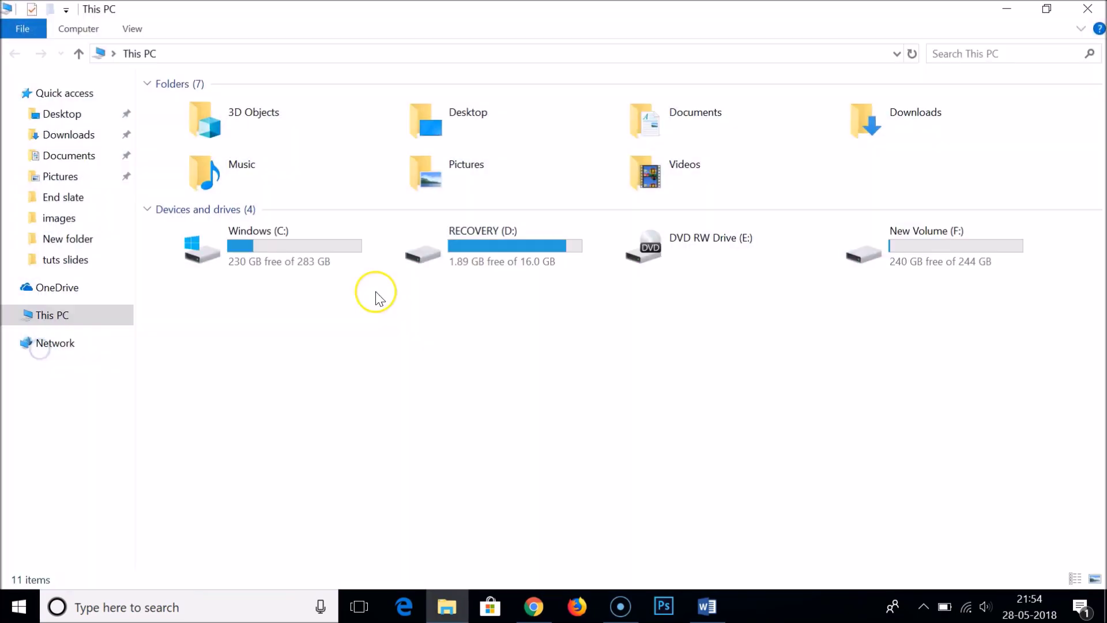
click(342, 255)
double_click(343, 255)
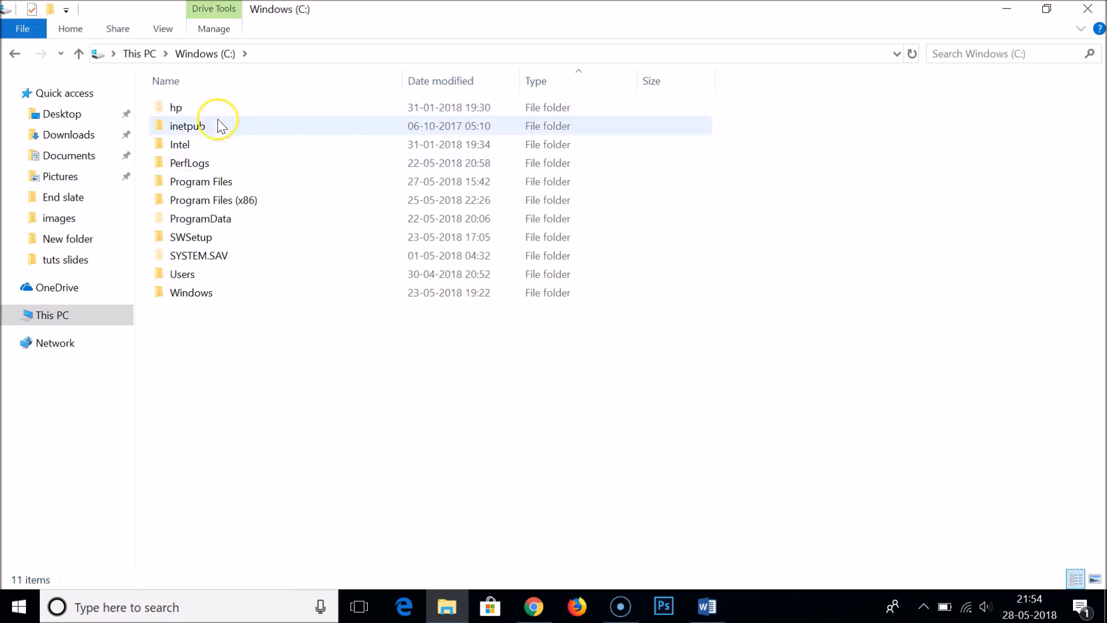
Open Users > HP > AppData, showing Local, LocalLow and Roaming, then go back to HP.
double_click(208, 266)
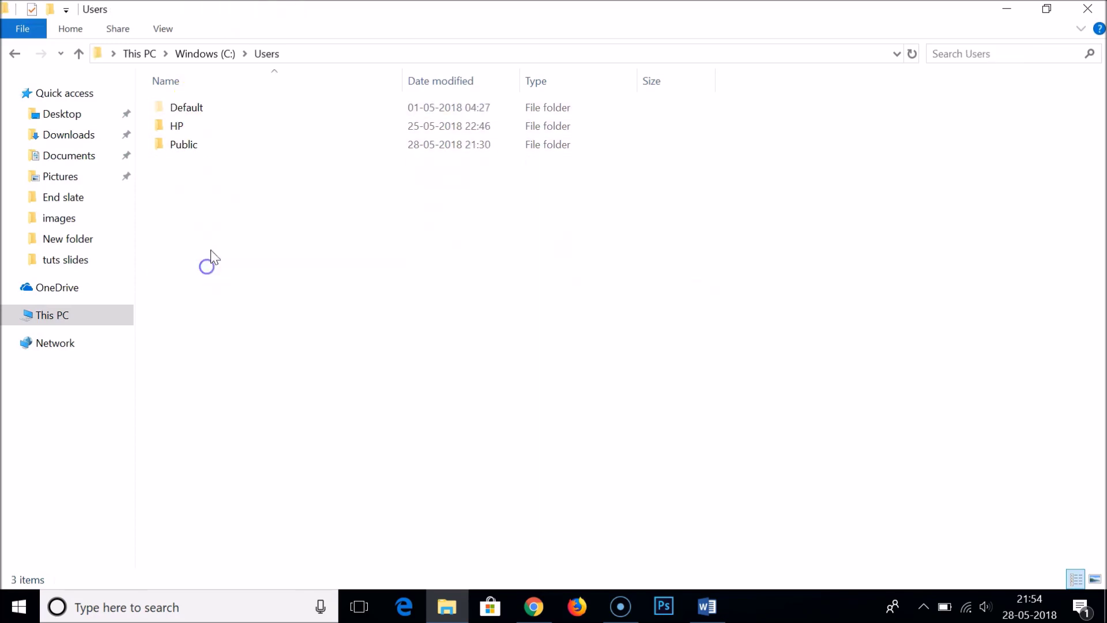
click(197, 128)
double_click(196, 128)
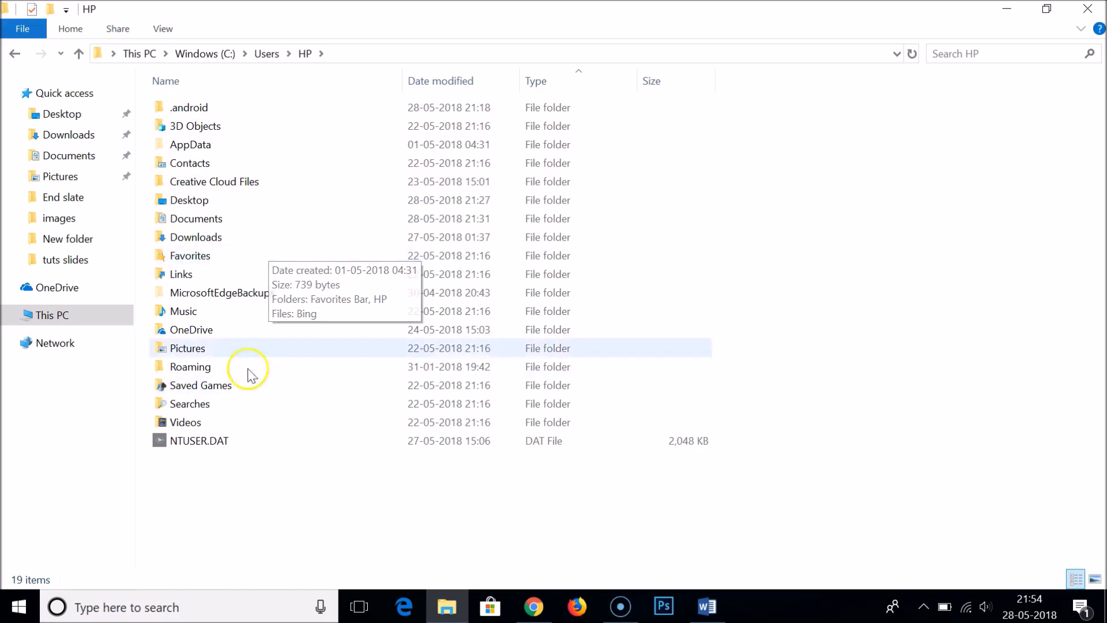
double_click(211, 145)
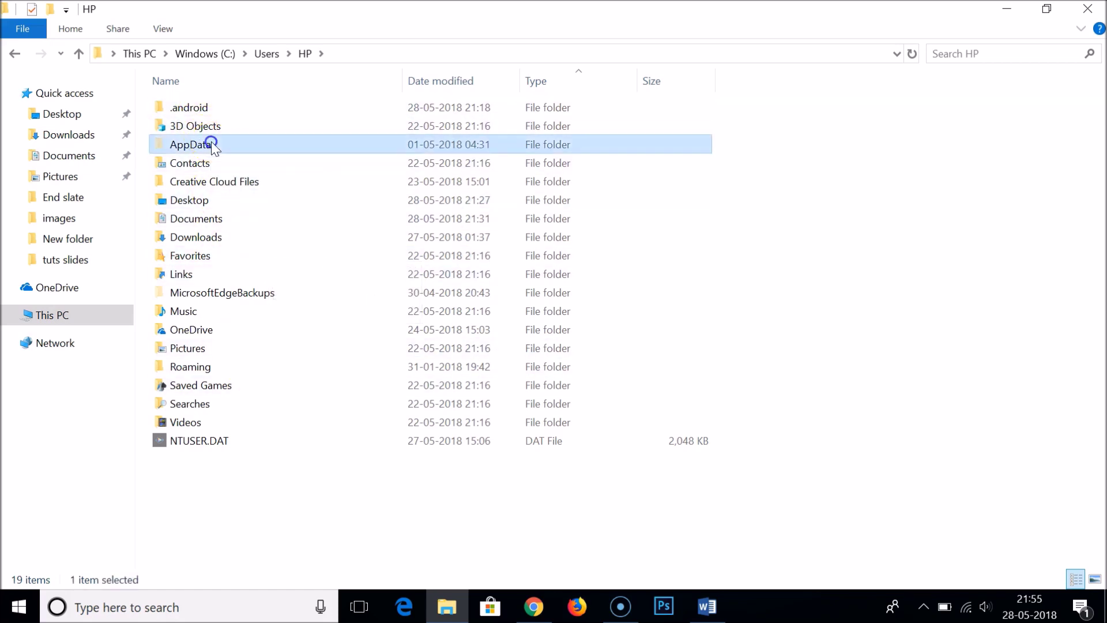
click(304, 54)
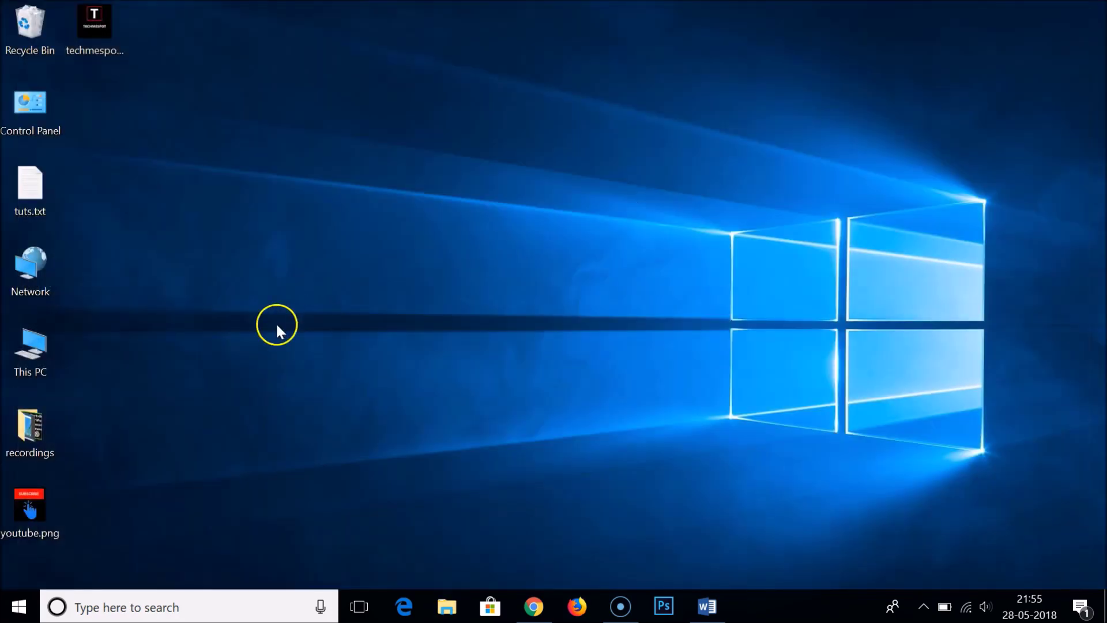
Search 'control' and open File Explorer Options via Appearance and Personalization.
click(241, 616)
text(control)
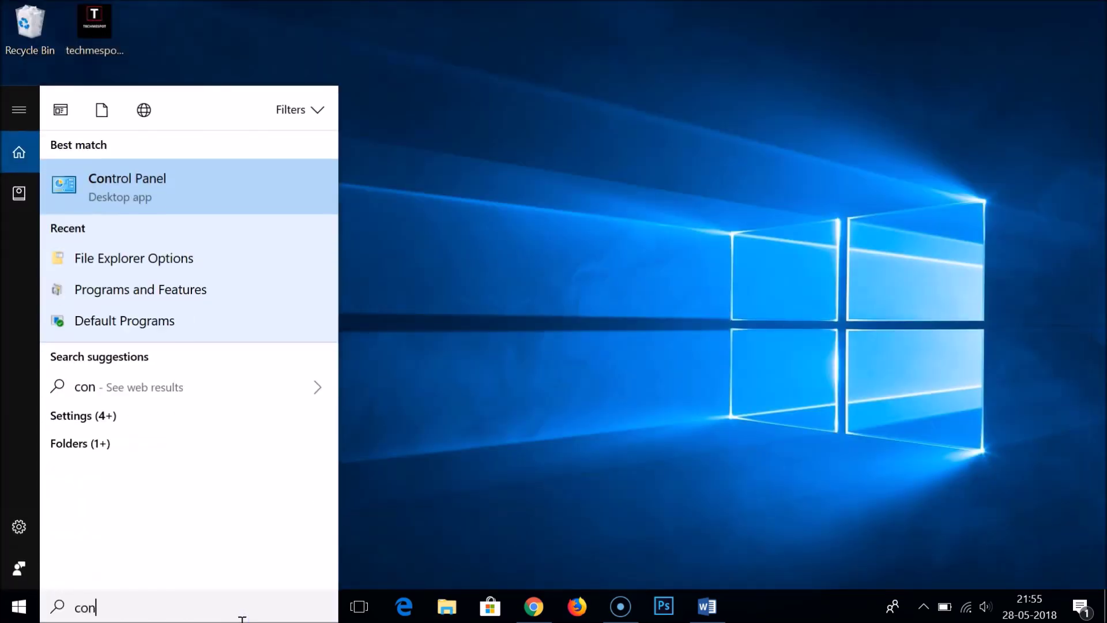
click(223, 203)
click(633, 172)
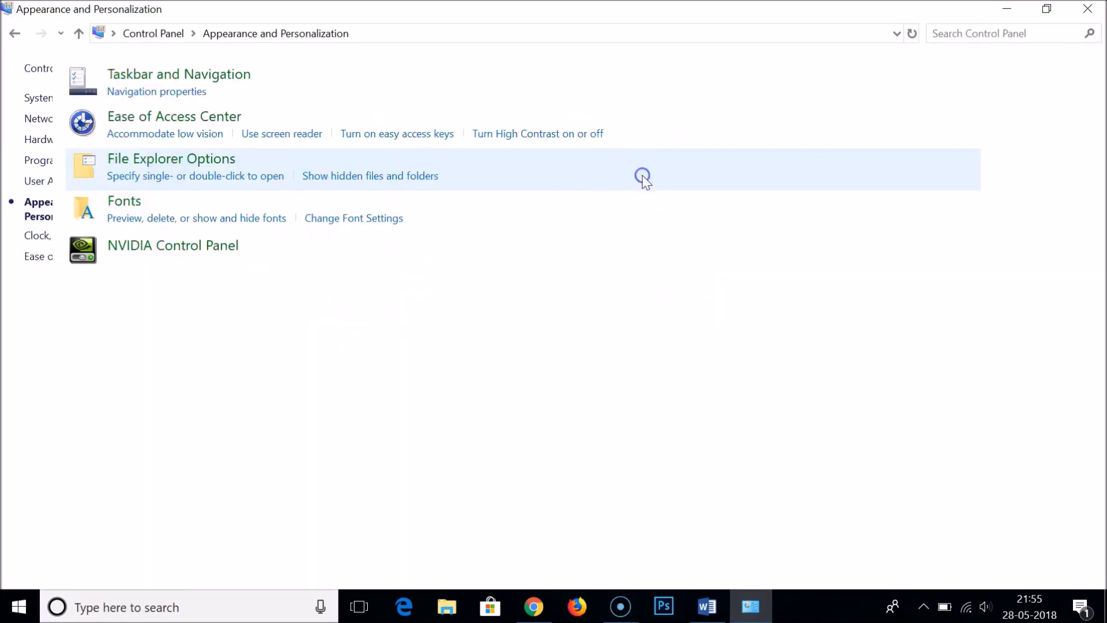
click(234, 158)
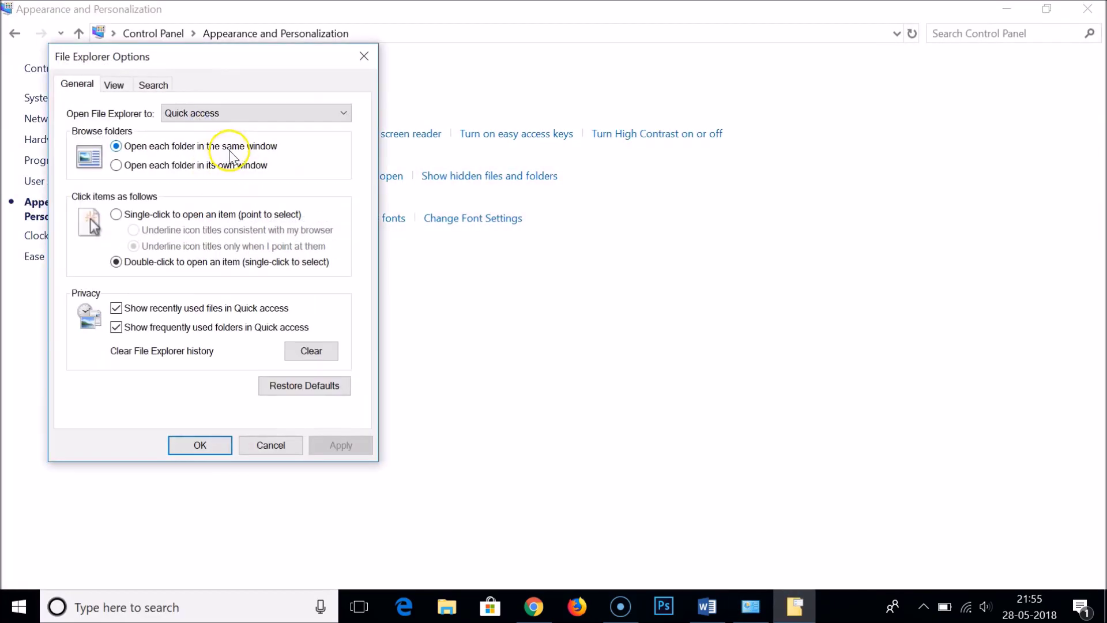
On the View tab select Don't show hidden files, folders, or drives, apply, OK, and close Control Panel.
click(114, 84)
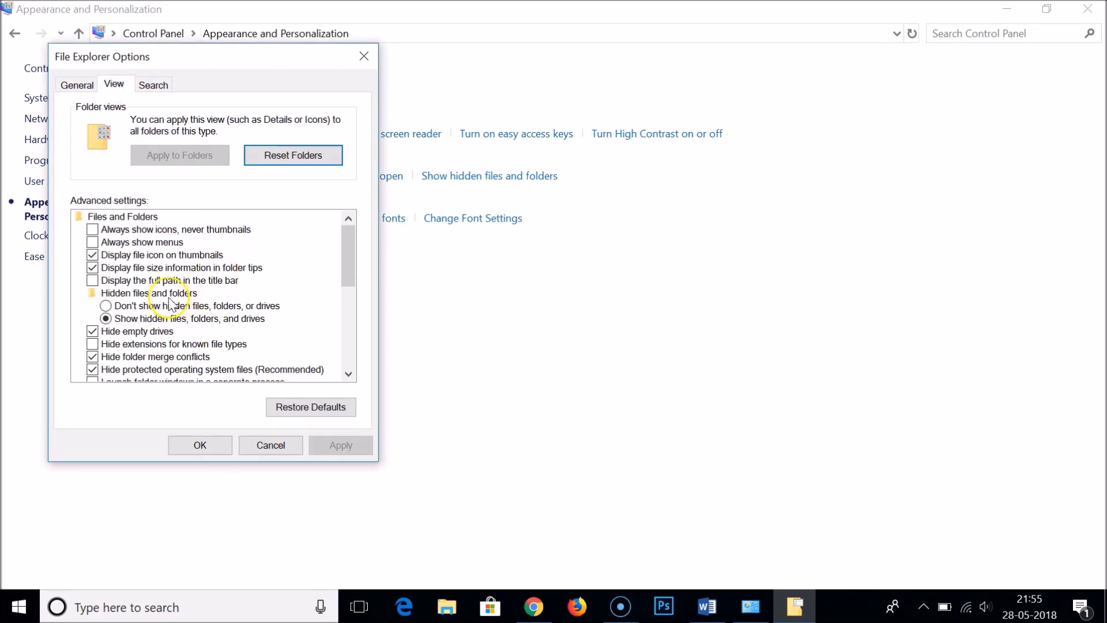
click(177, 305)
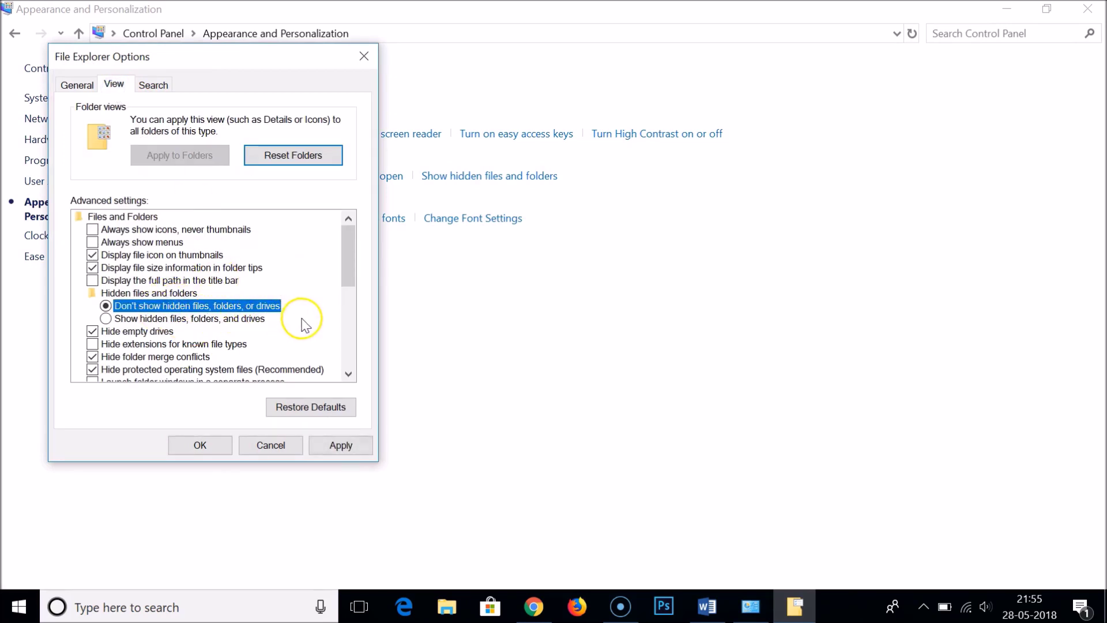
click(342, 445)
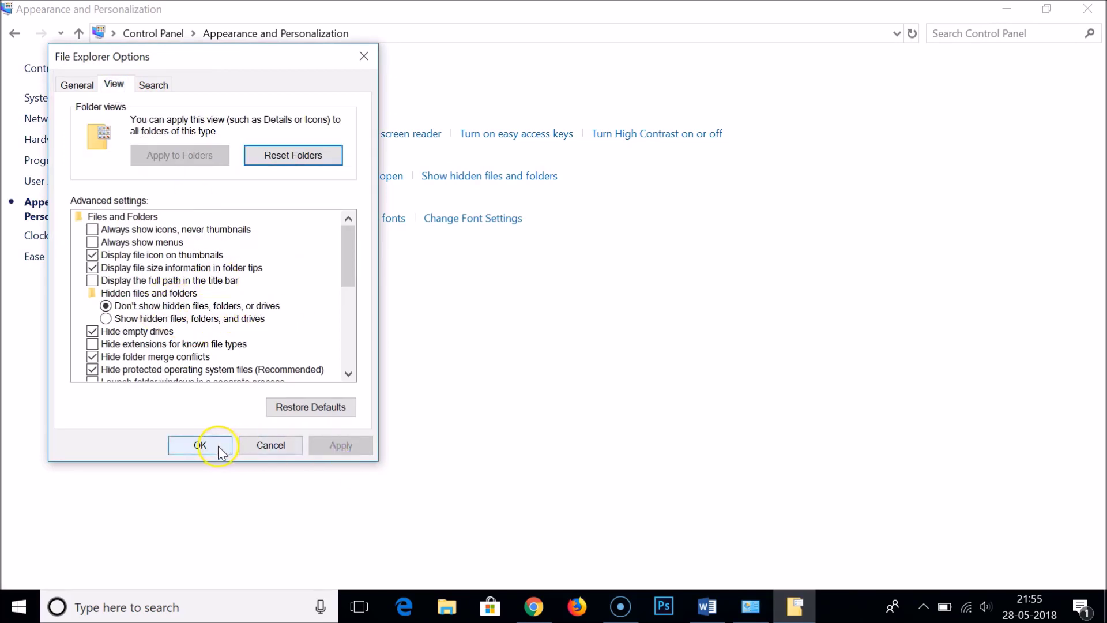
click(201, 445)
click(1087, 8)
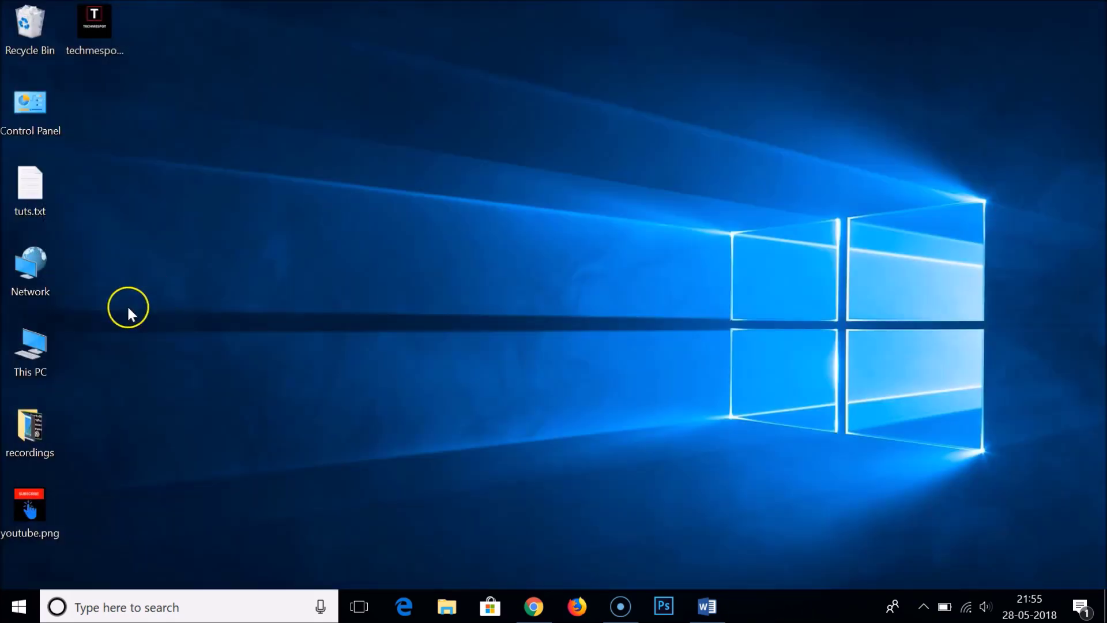
Open This PC > Windows (C:) > Users > HP to confirm AppData is hidden, then show the desktop.
double_click(43, 333)
double_click(264, 249)
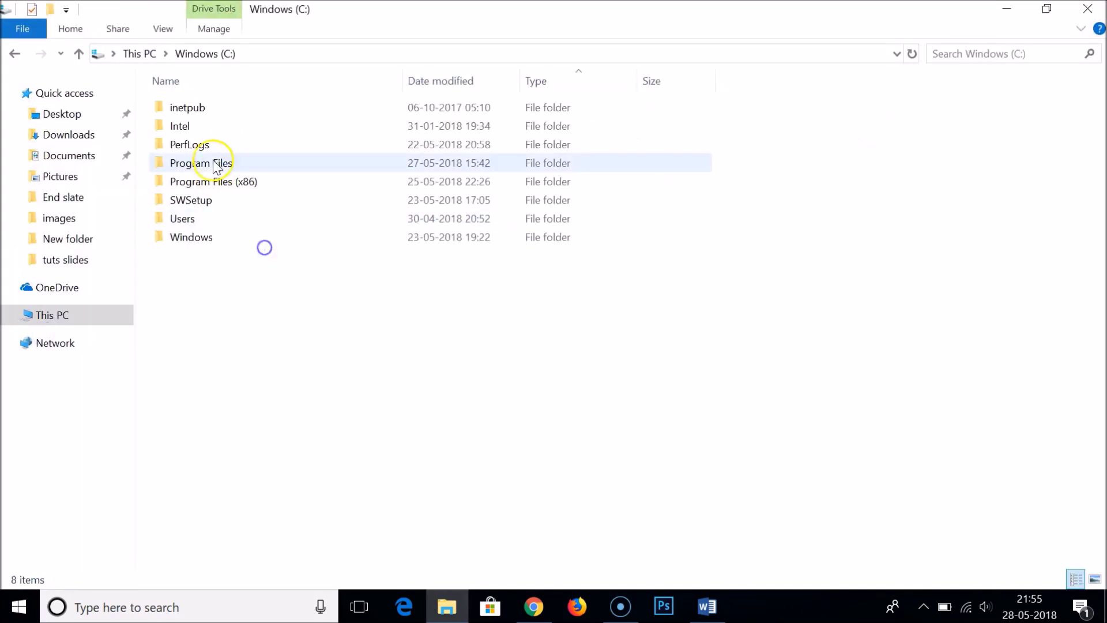
double_click(230, 218)
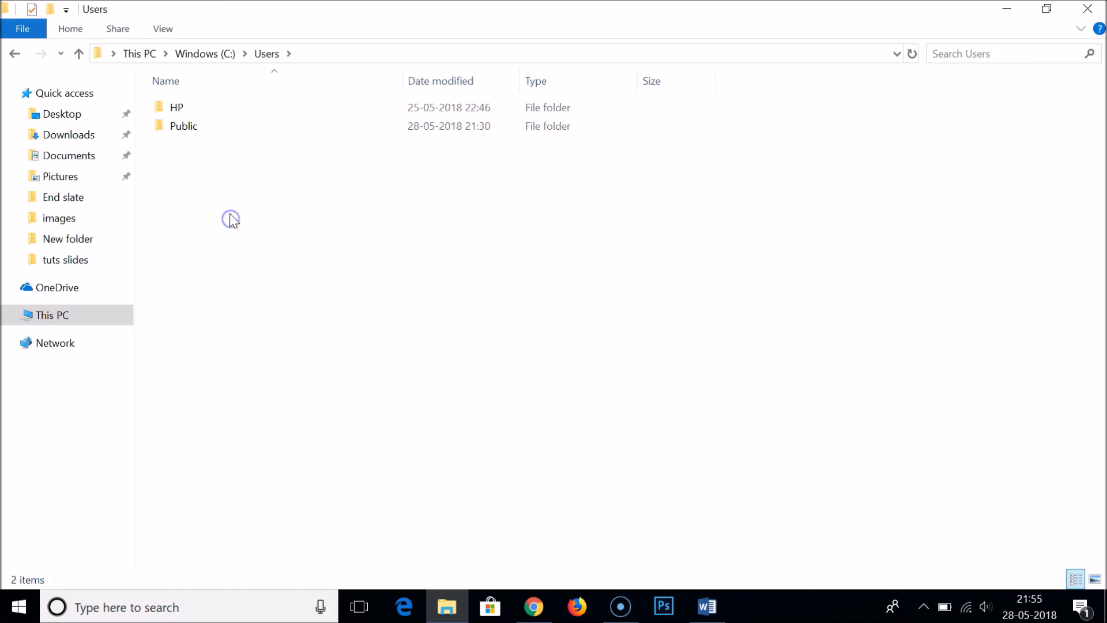
double_click(196, 109)
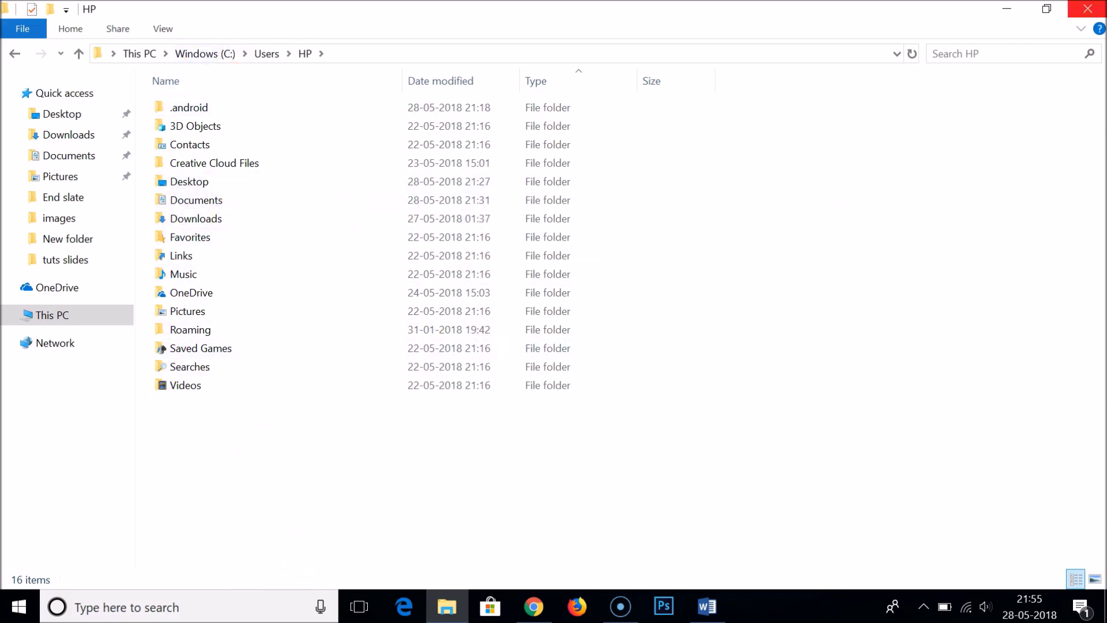
key(super+d)
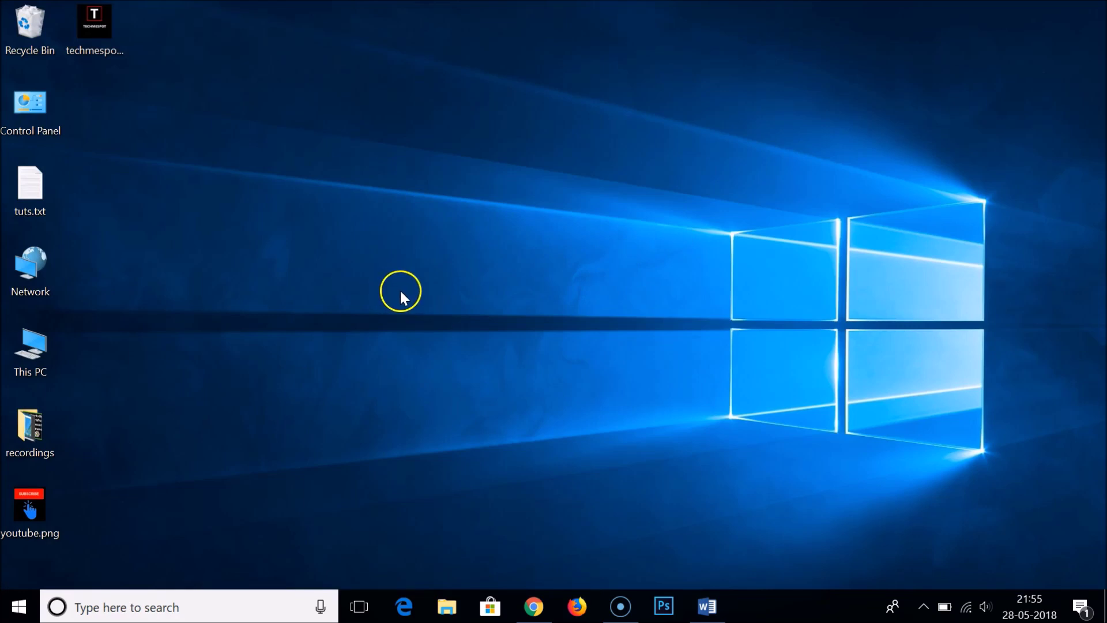
Run %appdata% from the Run dialog to open HP > AppData > Roaming.
key(super+r)
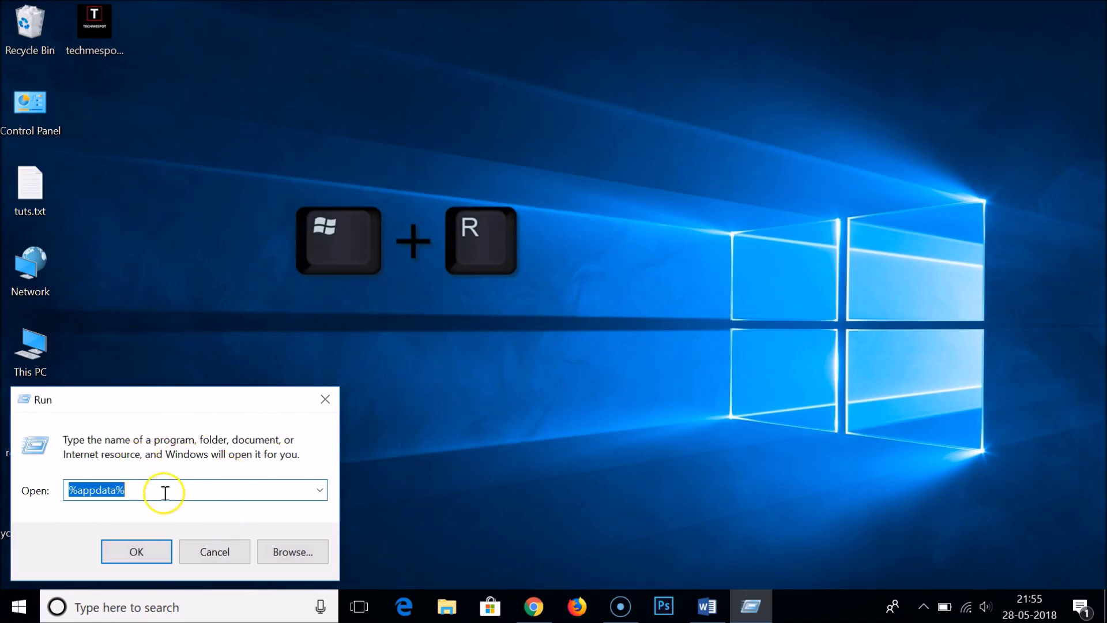
key(BackSpace)
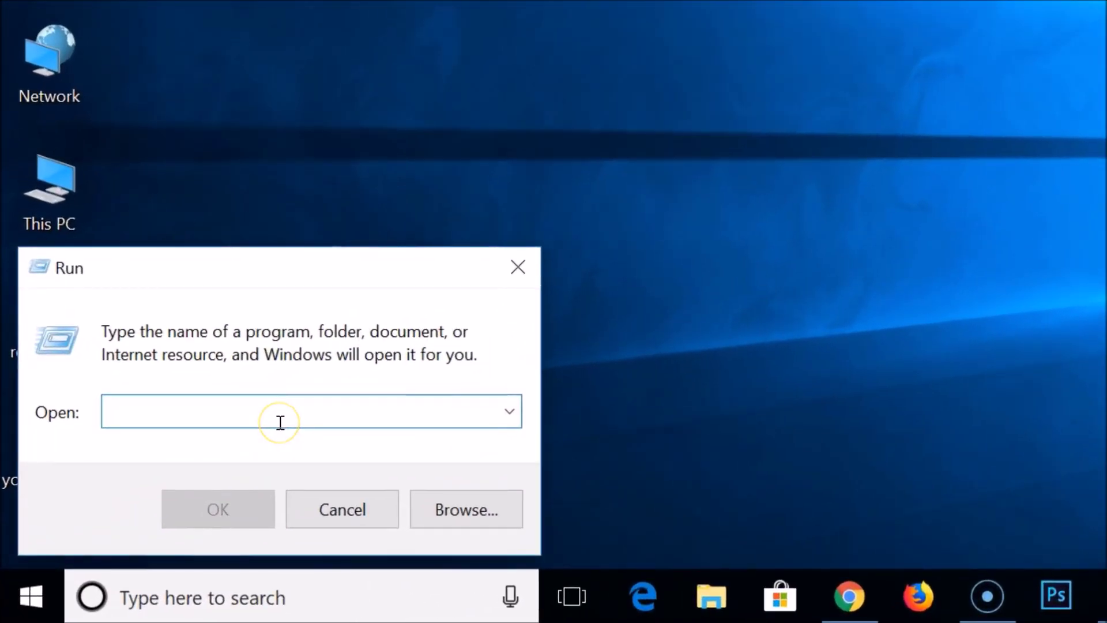
text(%ap)
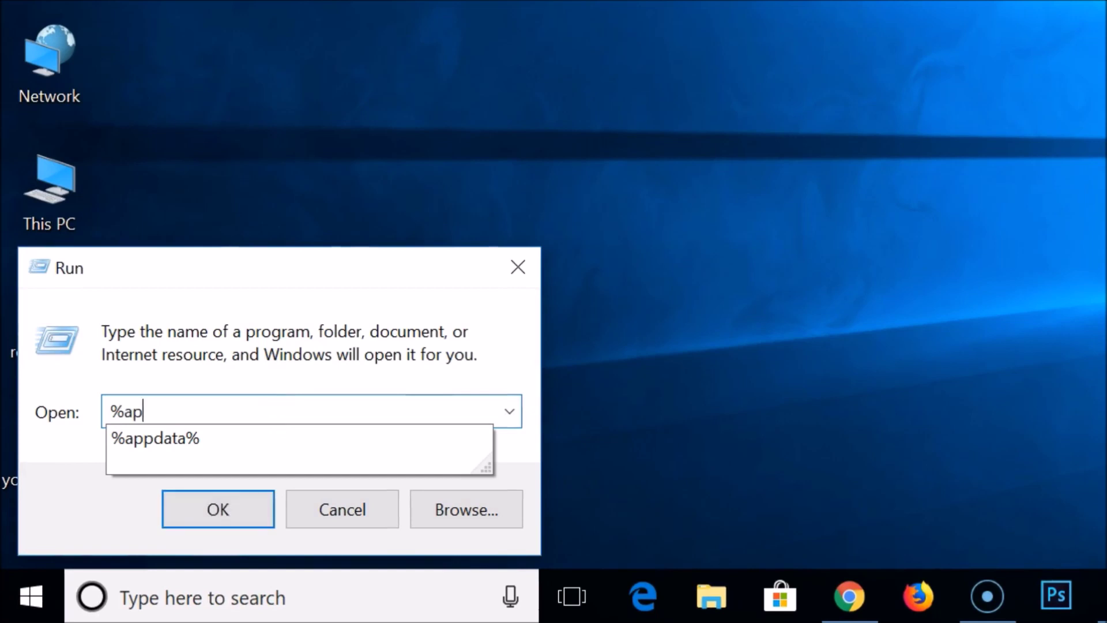
text(pdata%)
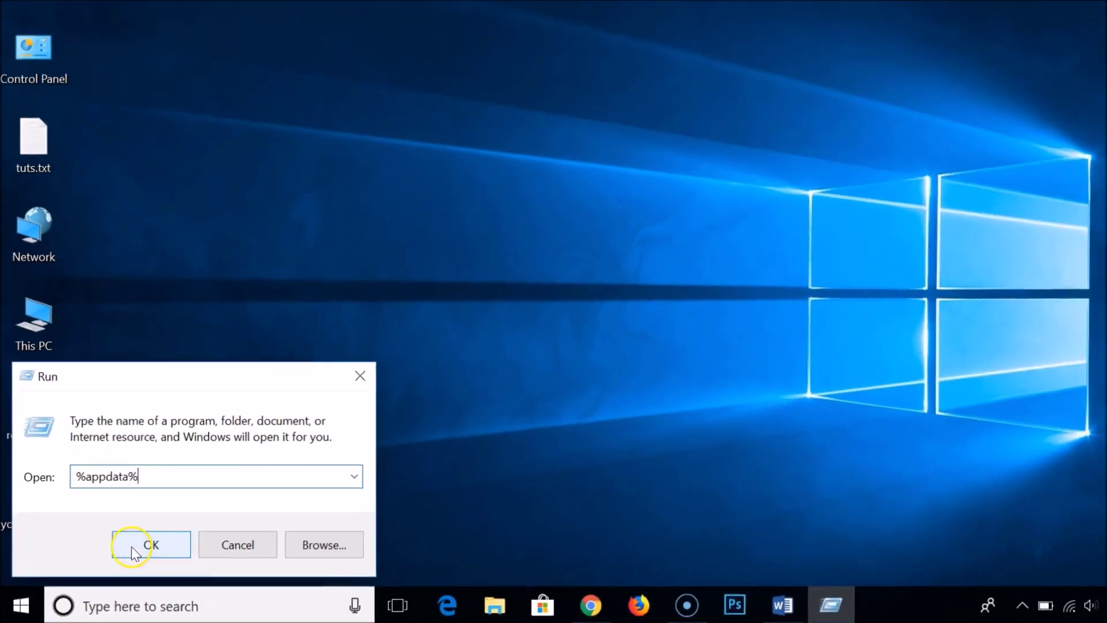
click(218, 509)
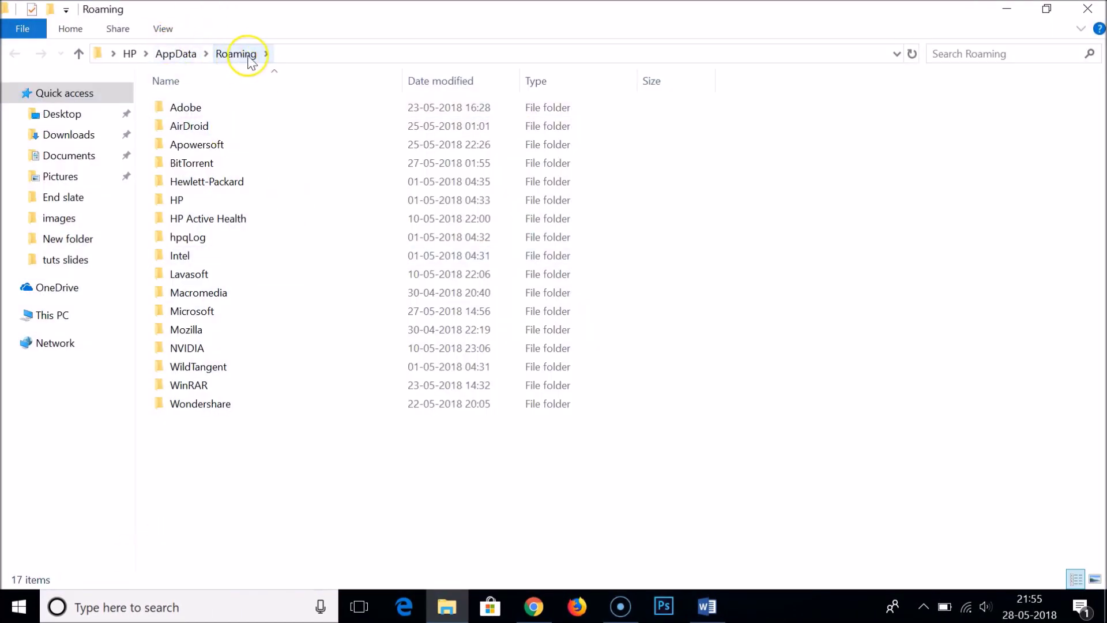
Return to AppData showing Local, LocalLow and Roaming, then close Explorer and bring back the Word document.
click(192, 54)
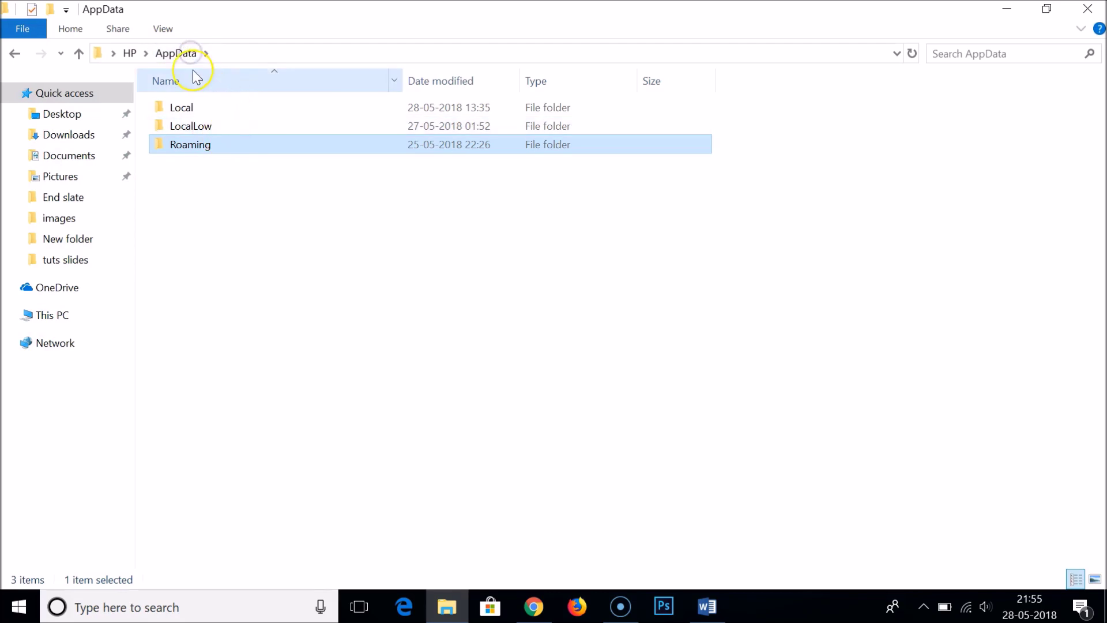
click(376, 255)
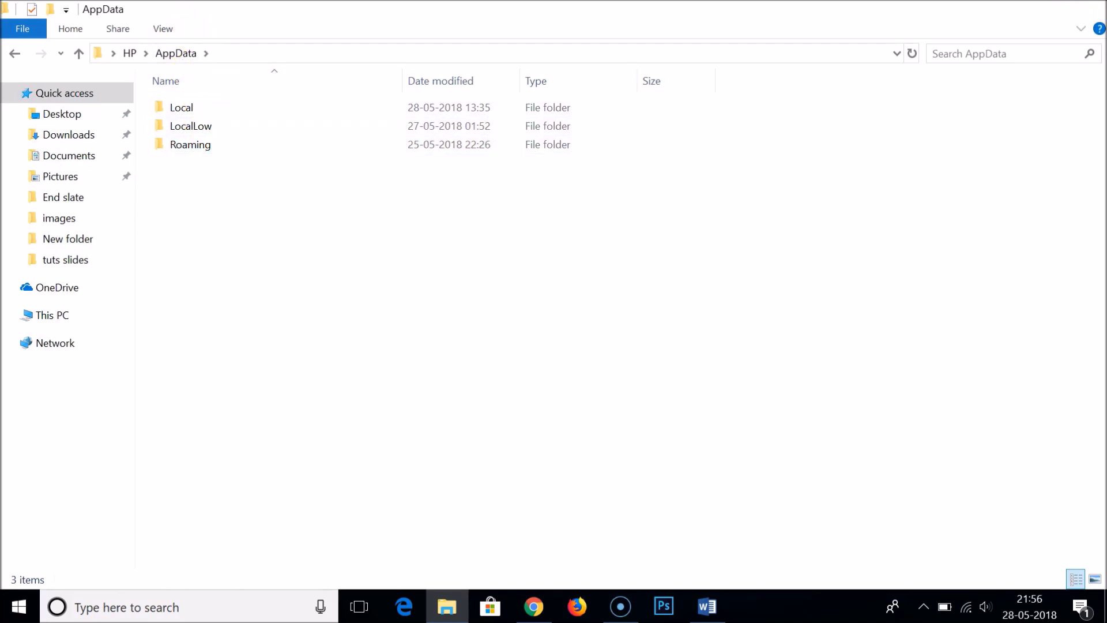
click(1087, 9)
click(713, 604)
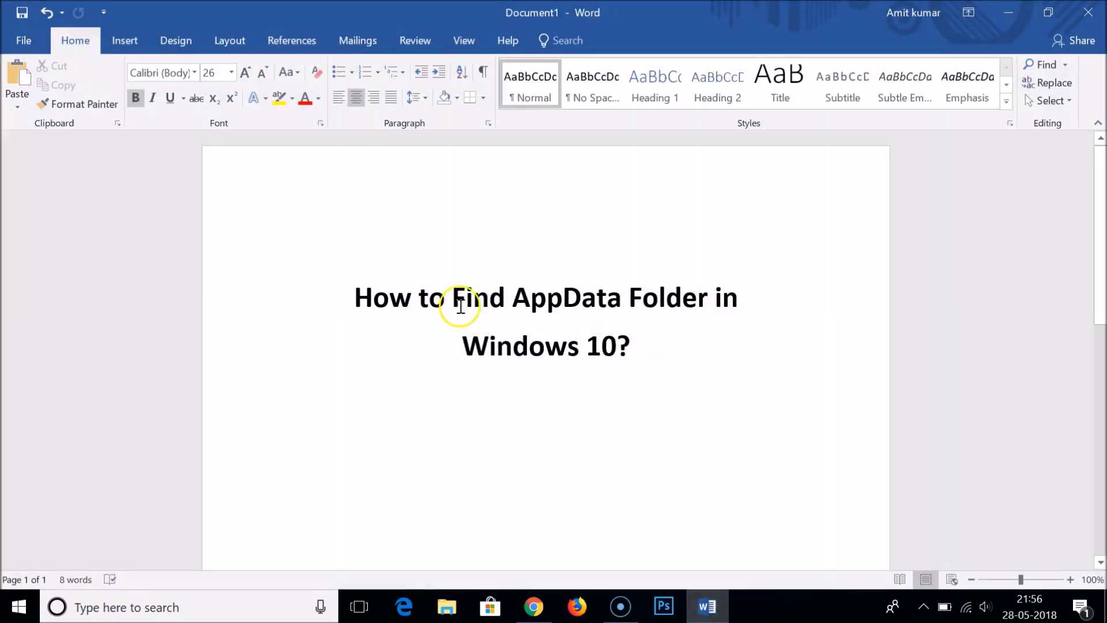